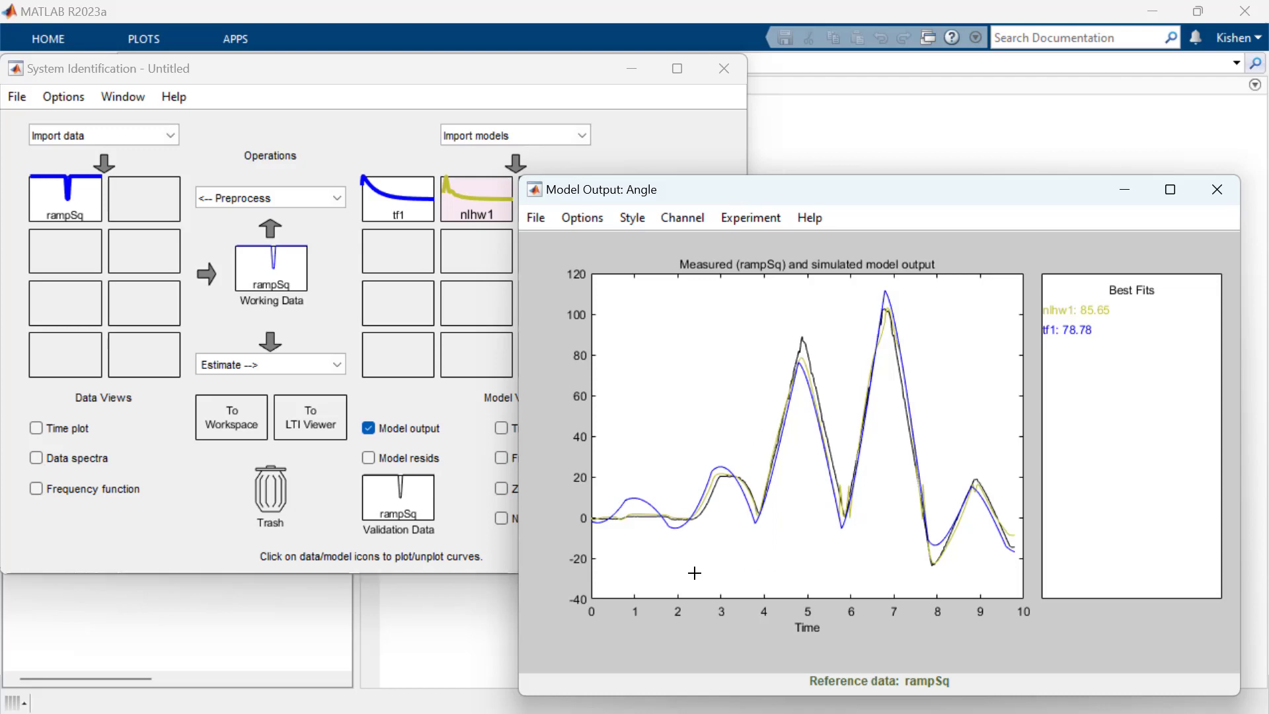
- Zoom into the first 4.4 seconds of the nlhw1 and tf1 model output plot
left_click(674, 574)
left_click_drag(583, 532, 552, 408)
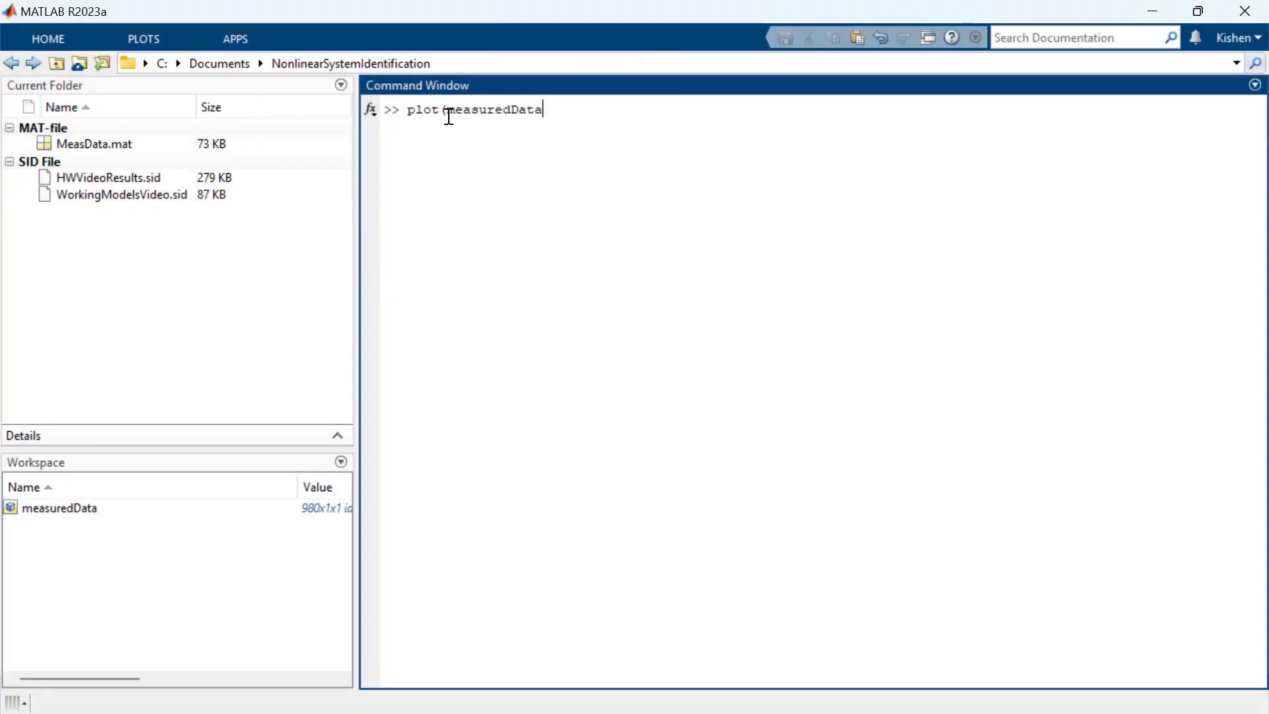
- Run plot(measuredData) to view the Voltage and Angle signals, then minimize Figure 1
type(")")
key("Return")
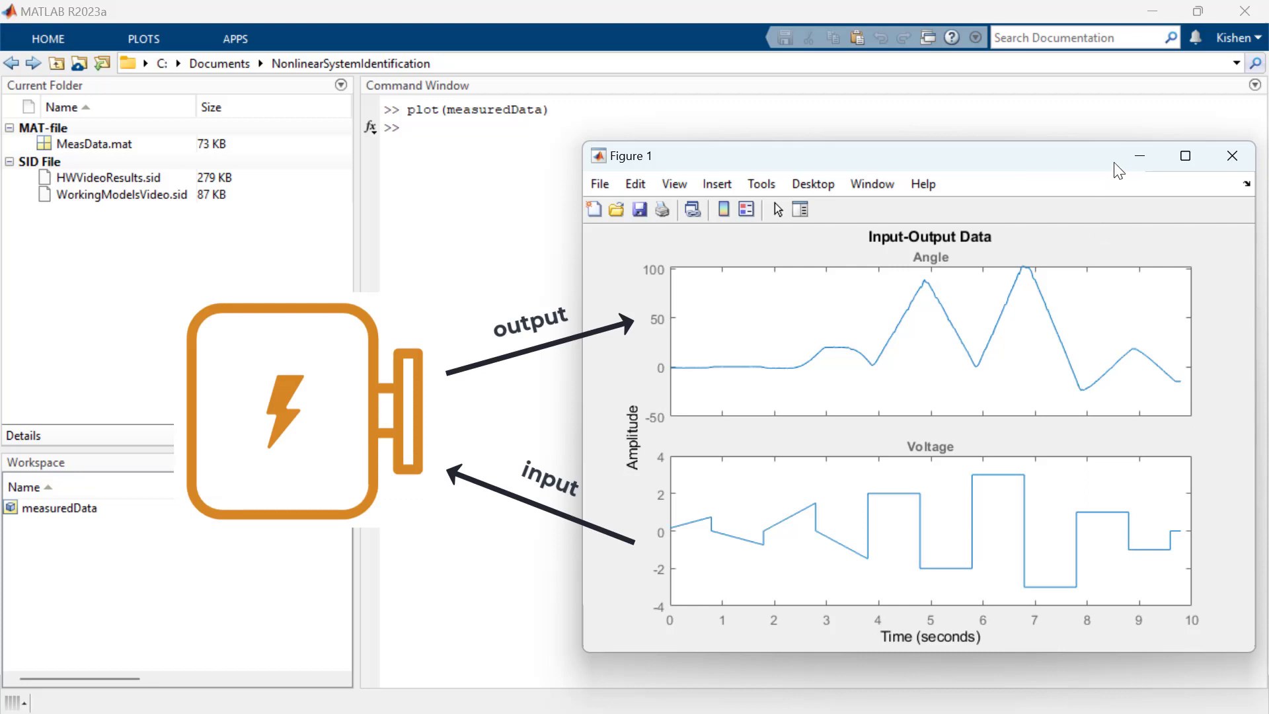
left_click(1139, 155)
- Launch systemIdentification and import the measuredData object as the rampSq data set
type("systemIdentification")
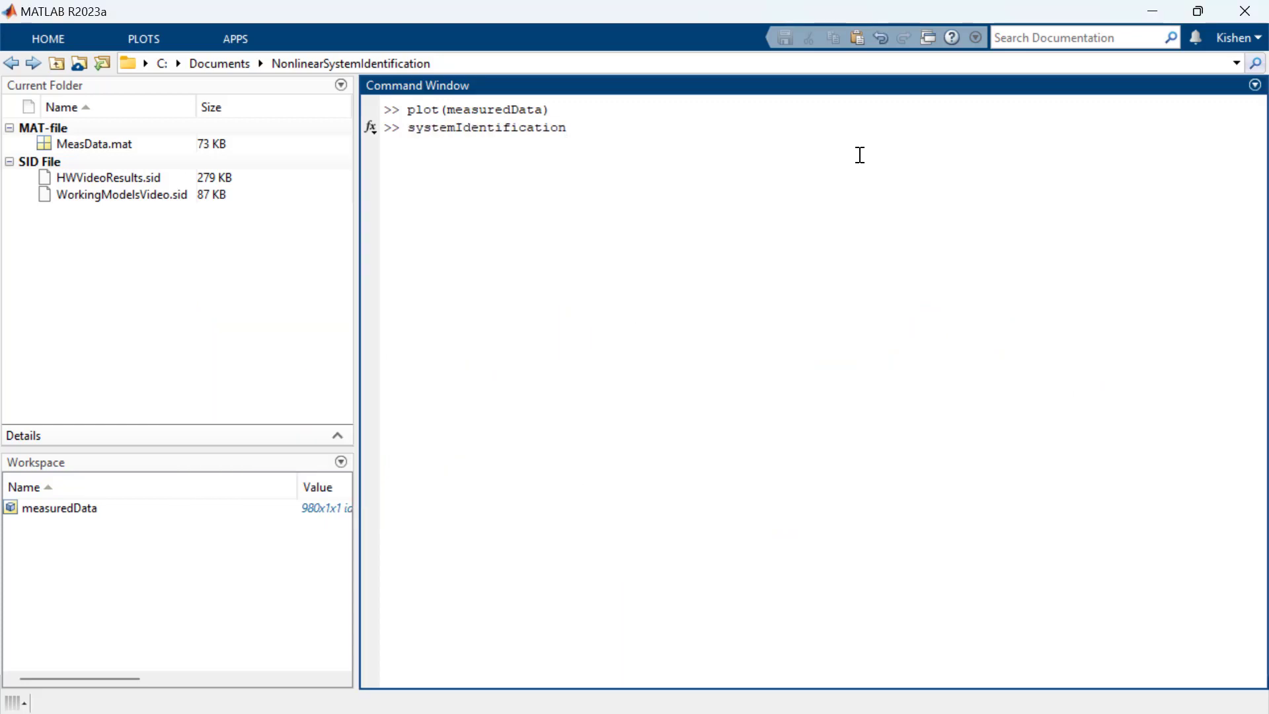
key("Return")
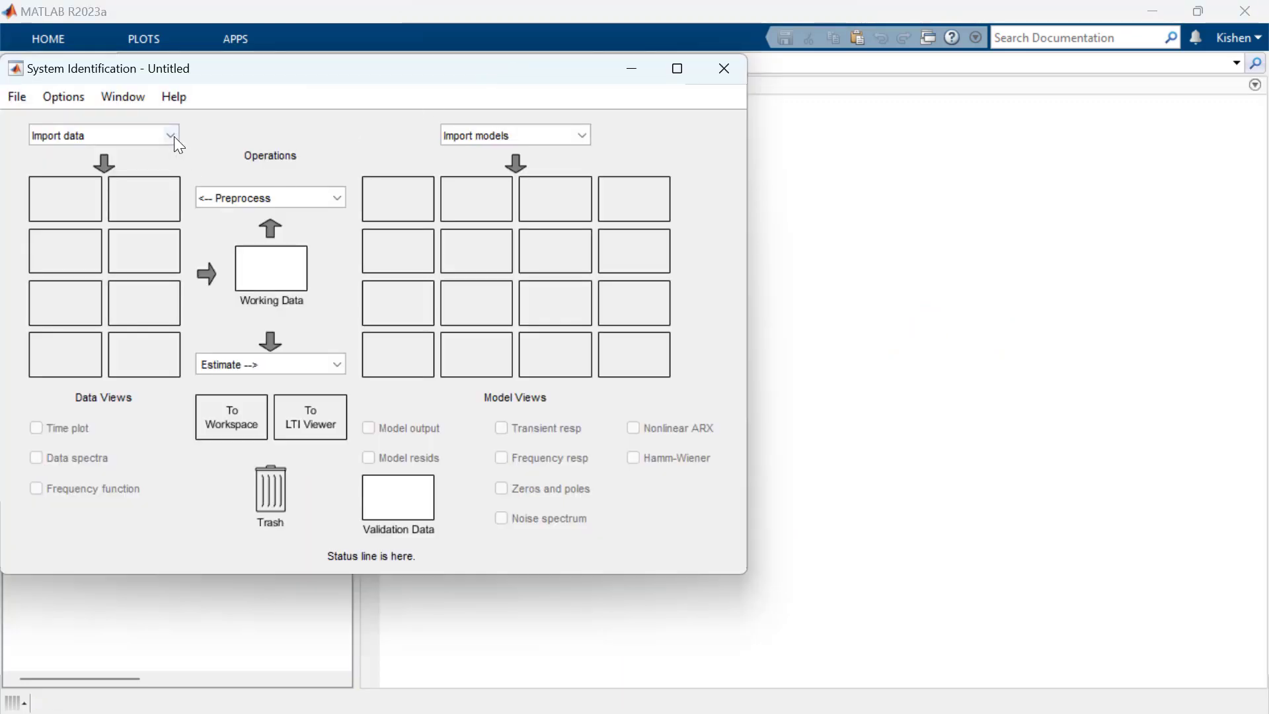
left_click(173, 136)
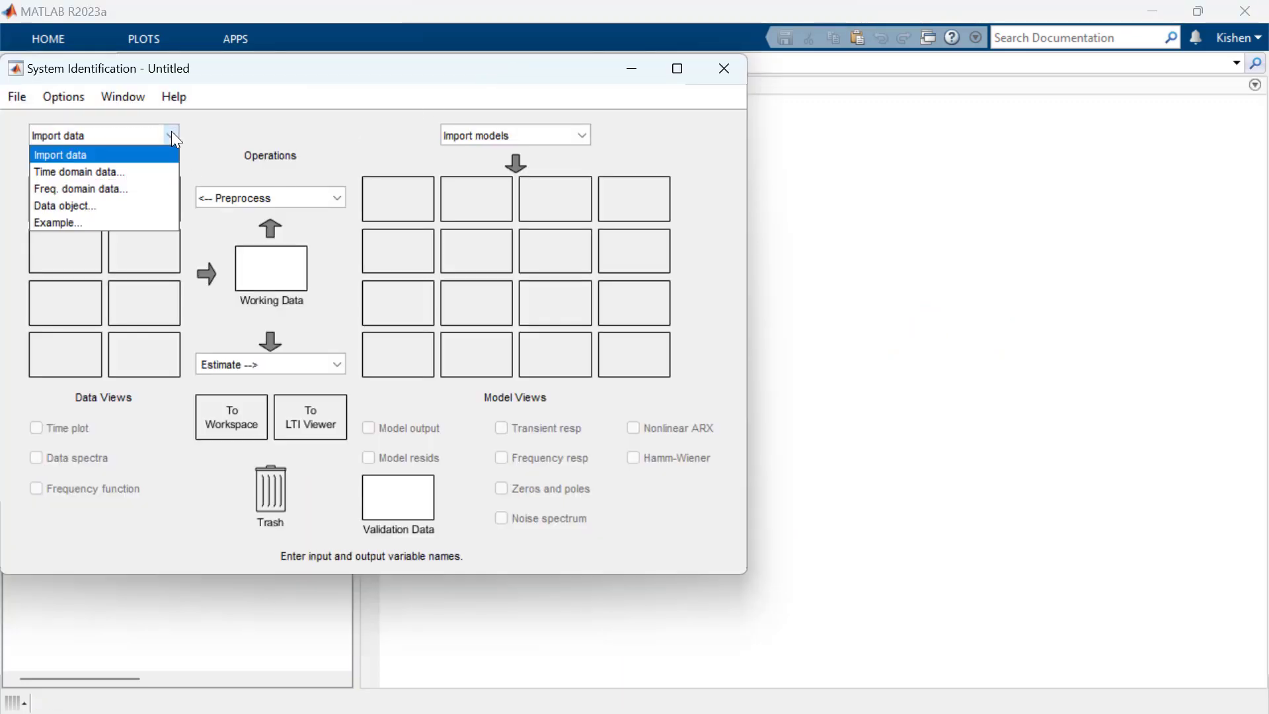
left_click(125, 202)
left_click(415, 269)
type("measuredData")
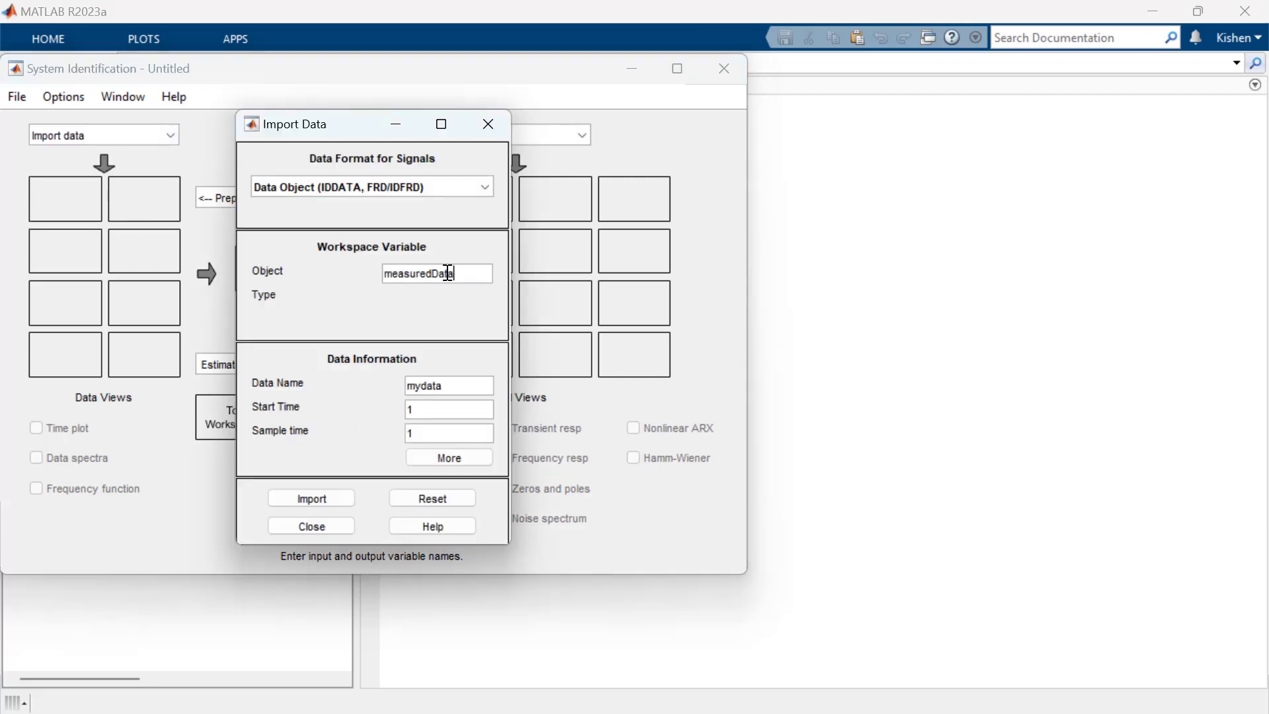
key("Return")
left_click(307, 501)
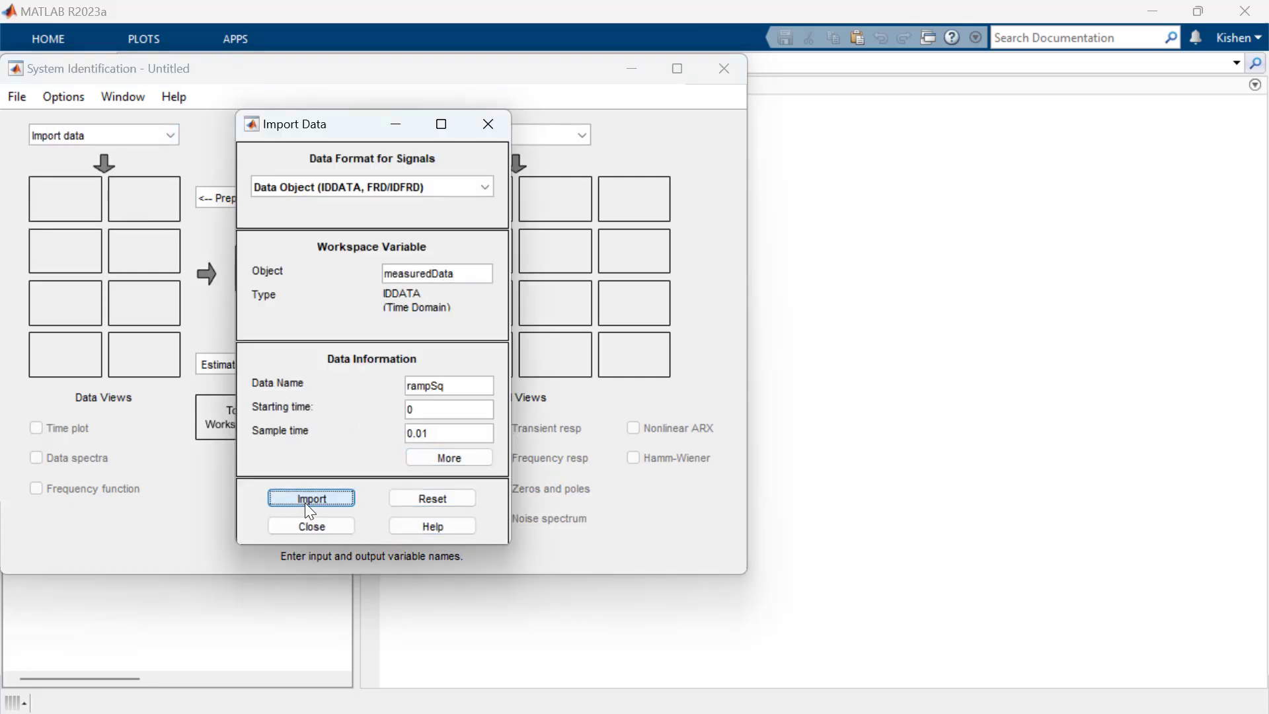
left_click(331, 526)
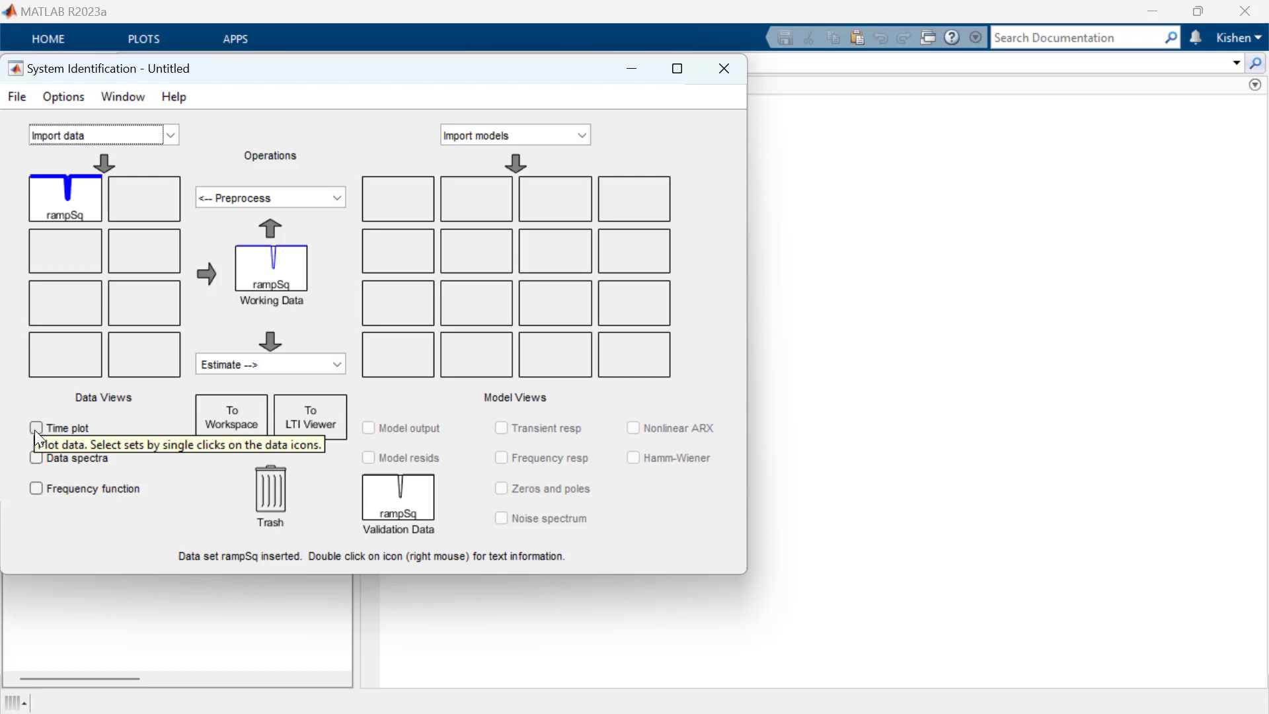
- Show the rampSq time plot, zooming into the first 2.85 seconds and back out
left_click(34, 430)
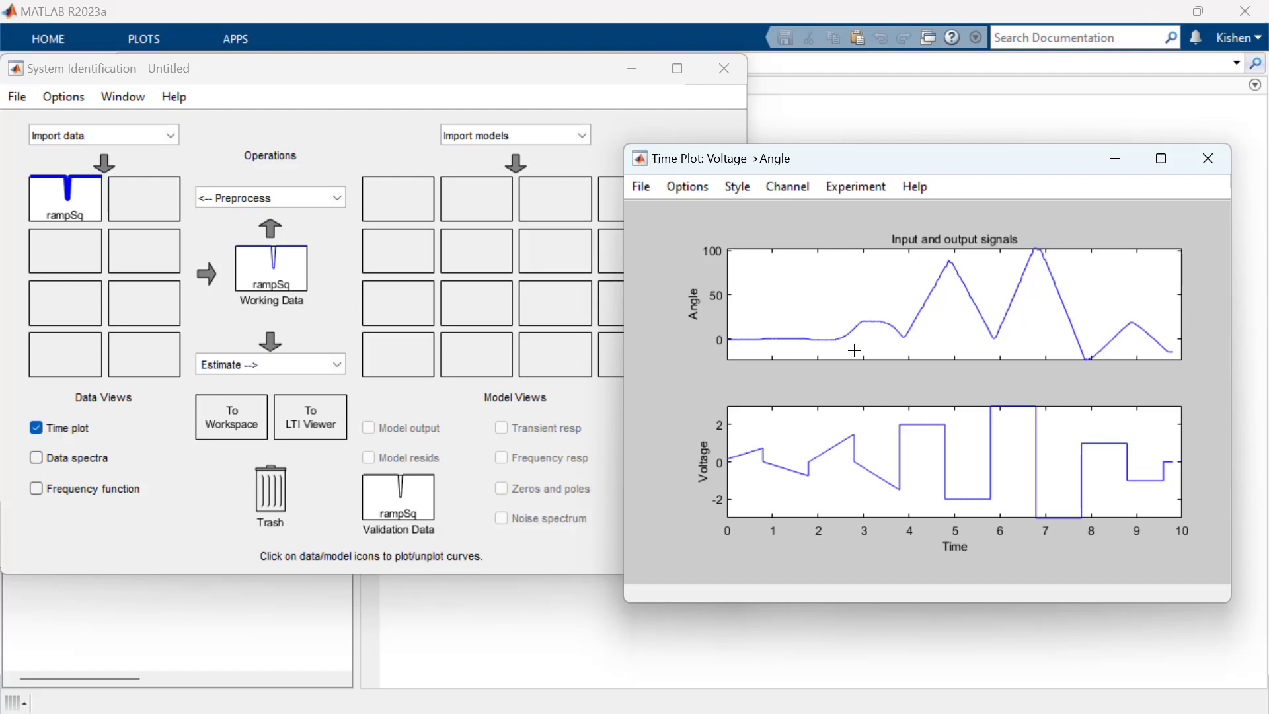
left_click_drag(855, 350, 701, 299)
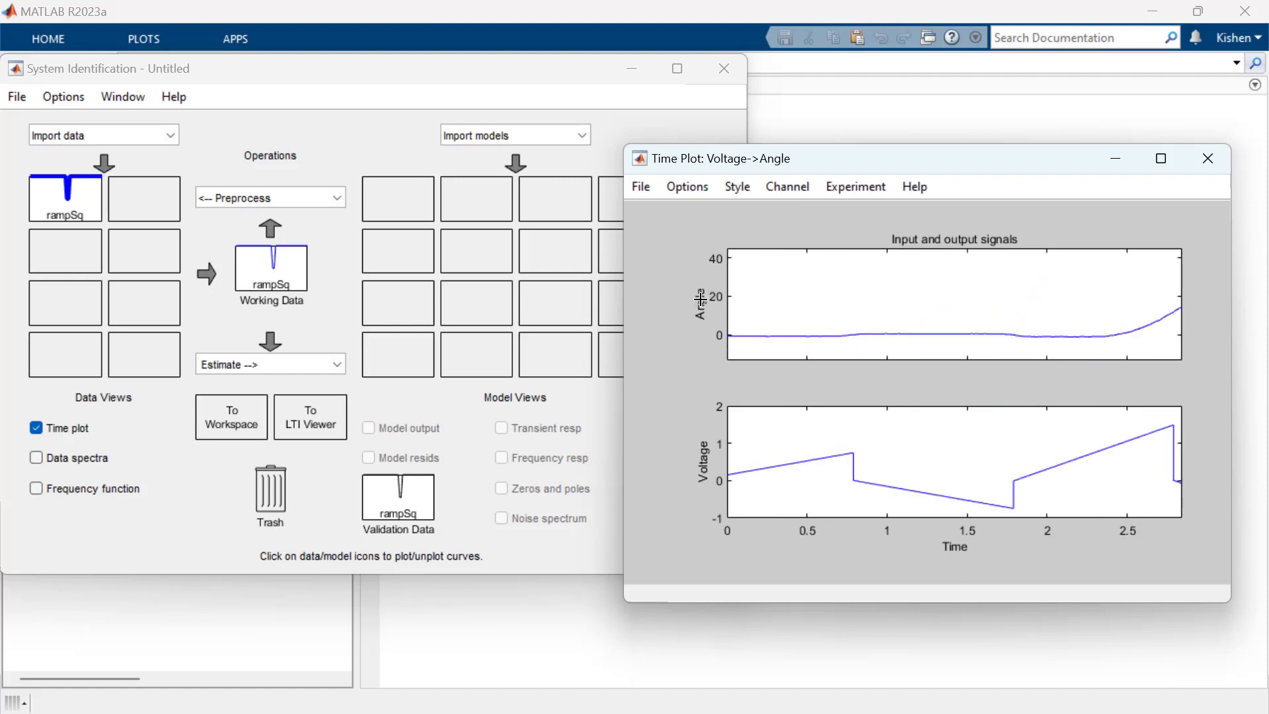
double_click(822, 310)
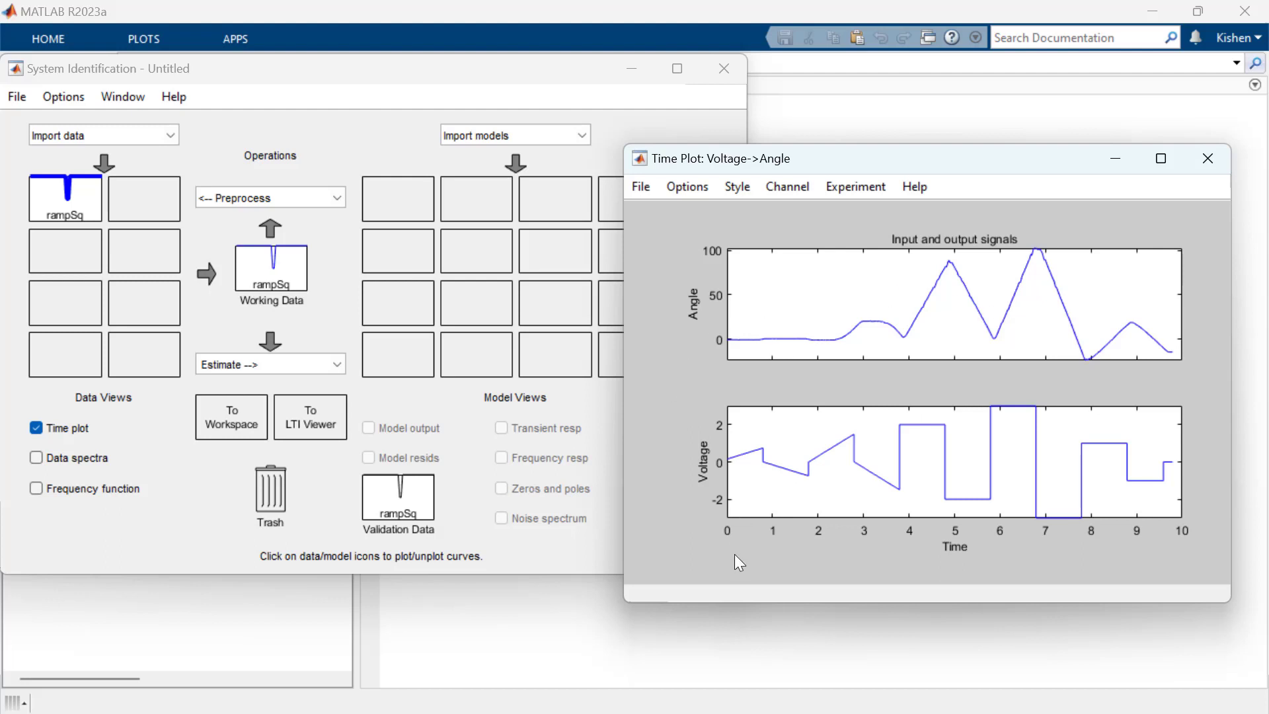
- Estimate transfer function model tf1 with 2 poles and 1 zero, checking the Voltage input delay
left_click(1218, 164)
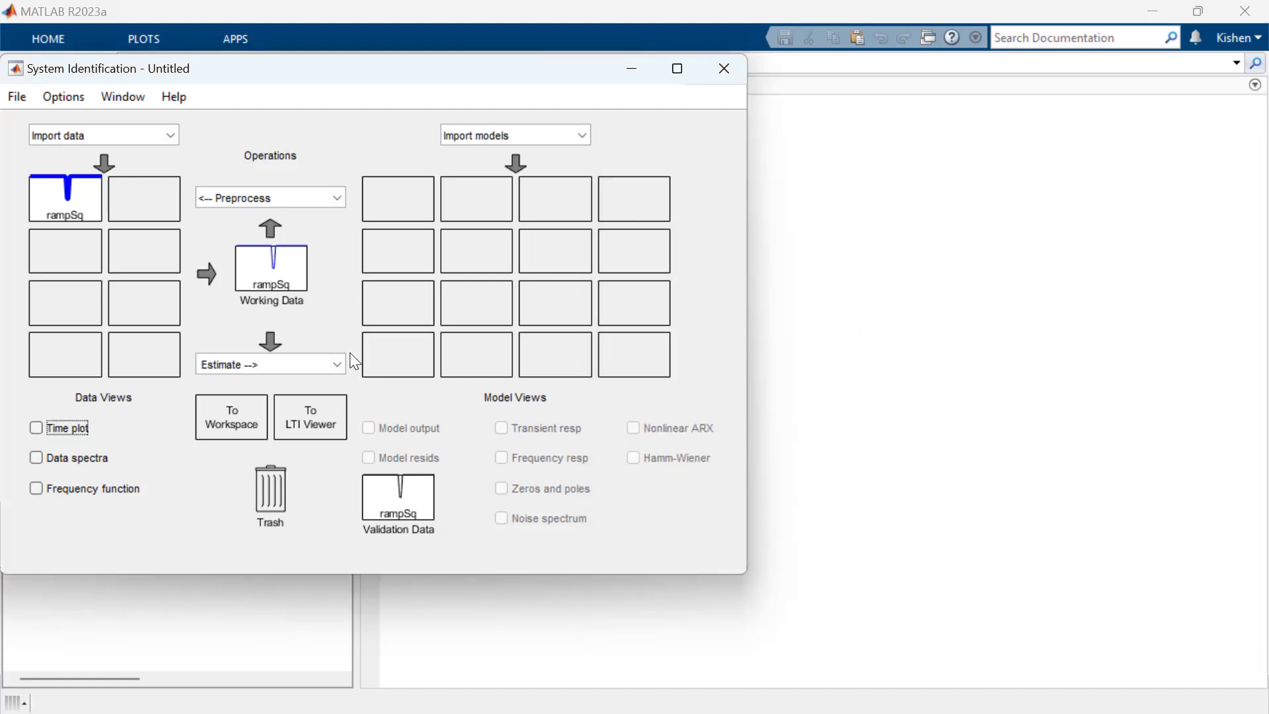
left_click(339, 365)
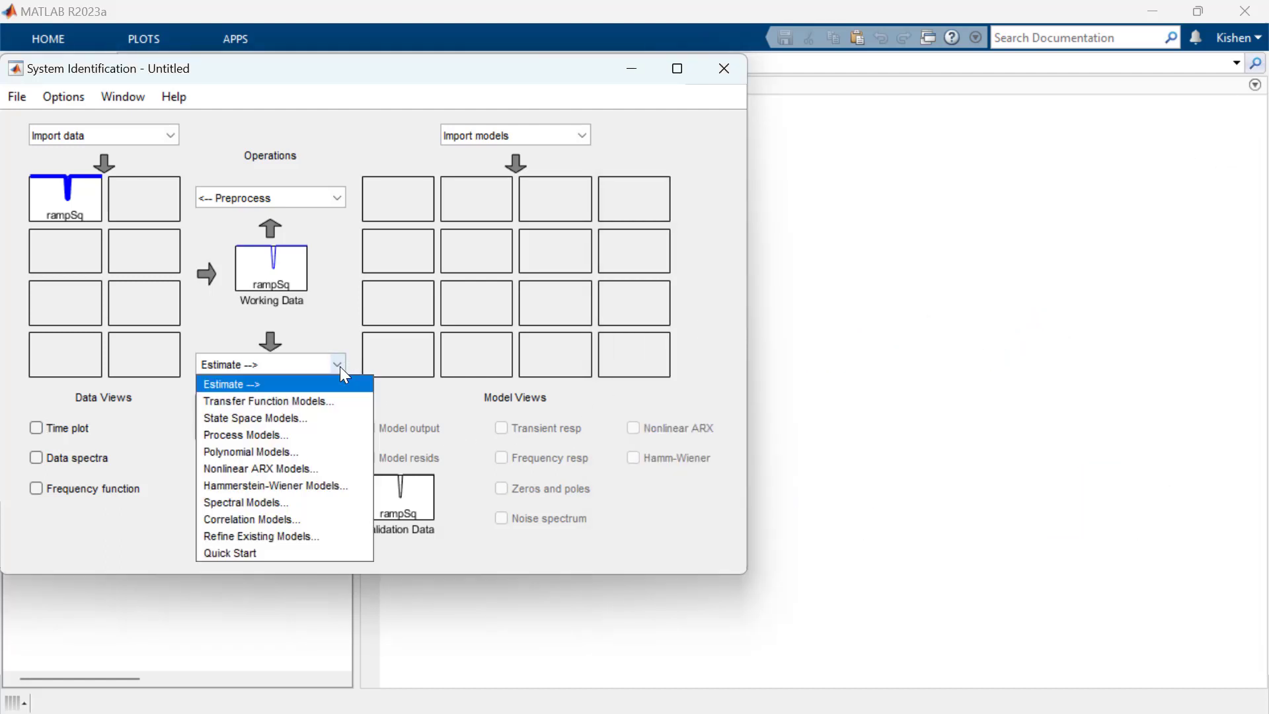
left_click(335, 401)
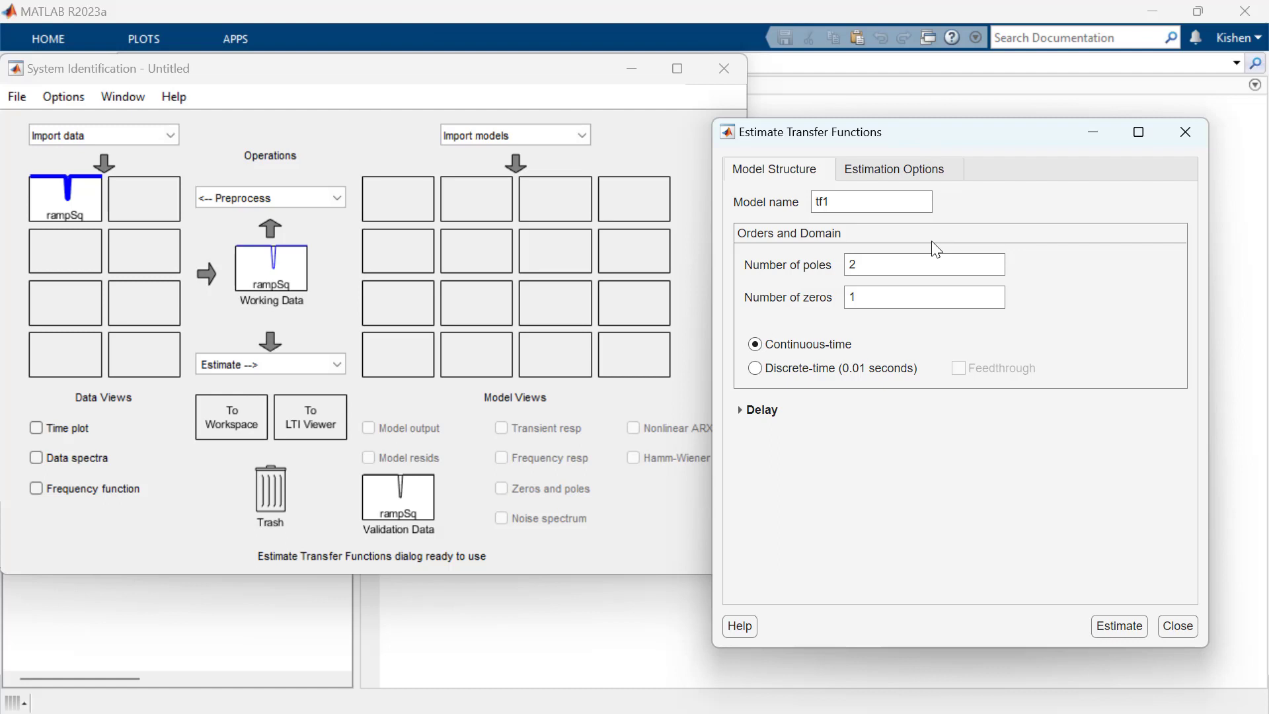
left_click(741, 409)
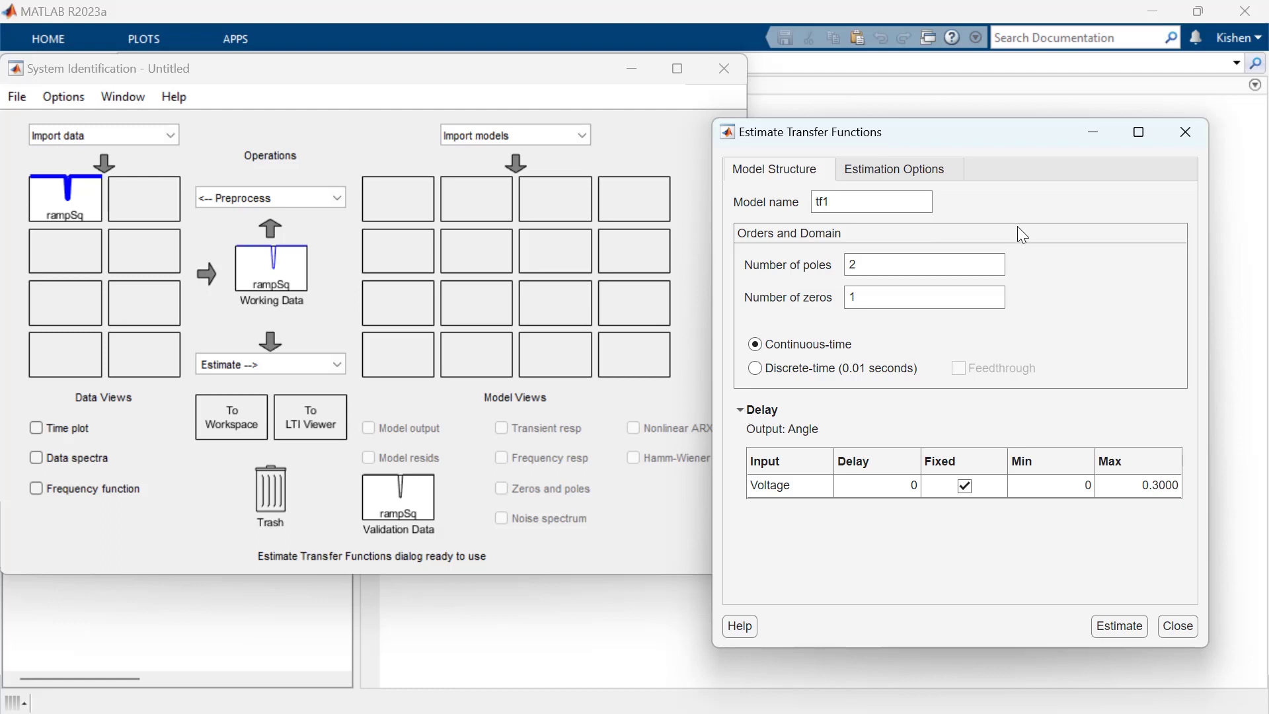
left_click(1118, 626)
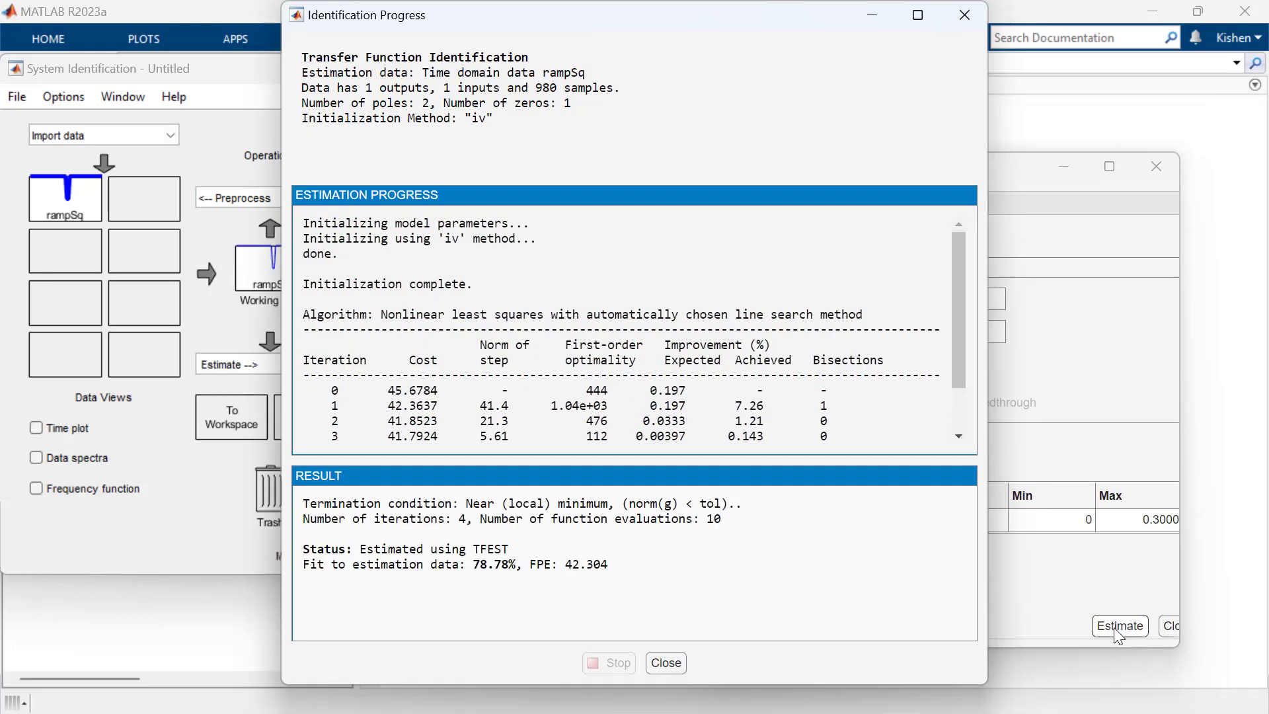
left_click(666, 663)
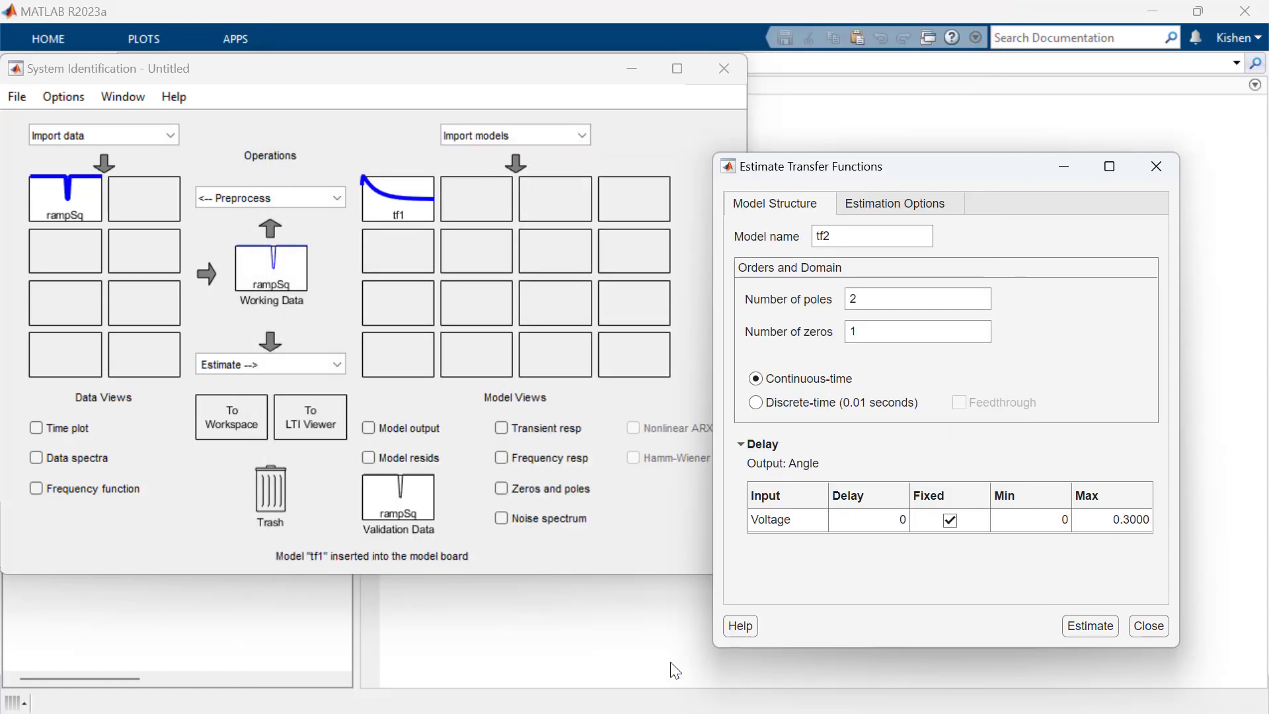
- Compare tf1's simulated output with measured Angle (78.78% fit), zooming to 3.6 seconds and back
left_click(648, 393)
left_click(368, 428)
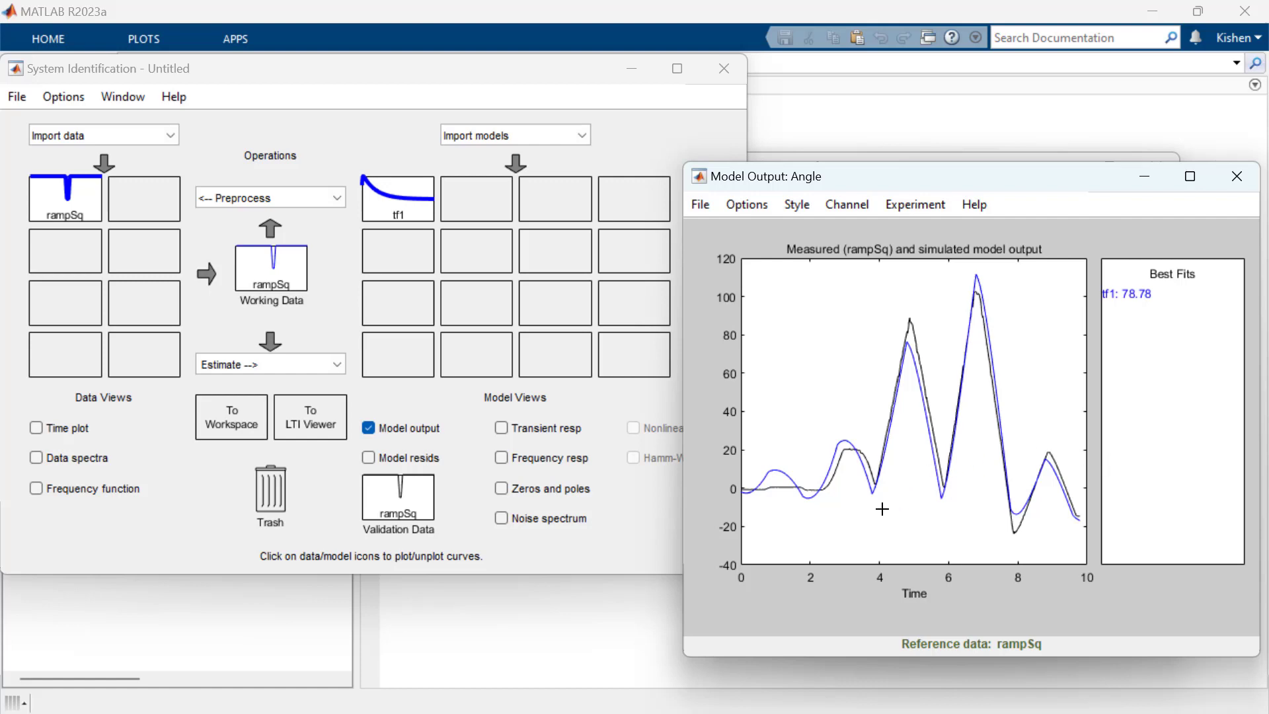
left_click_drag(867, 514, 719, 408)
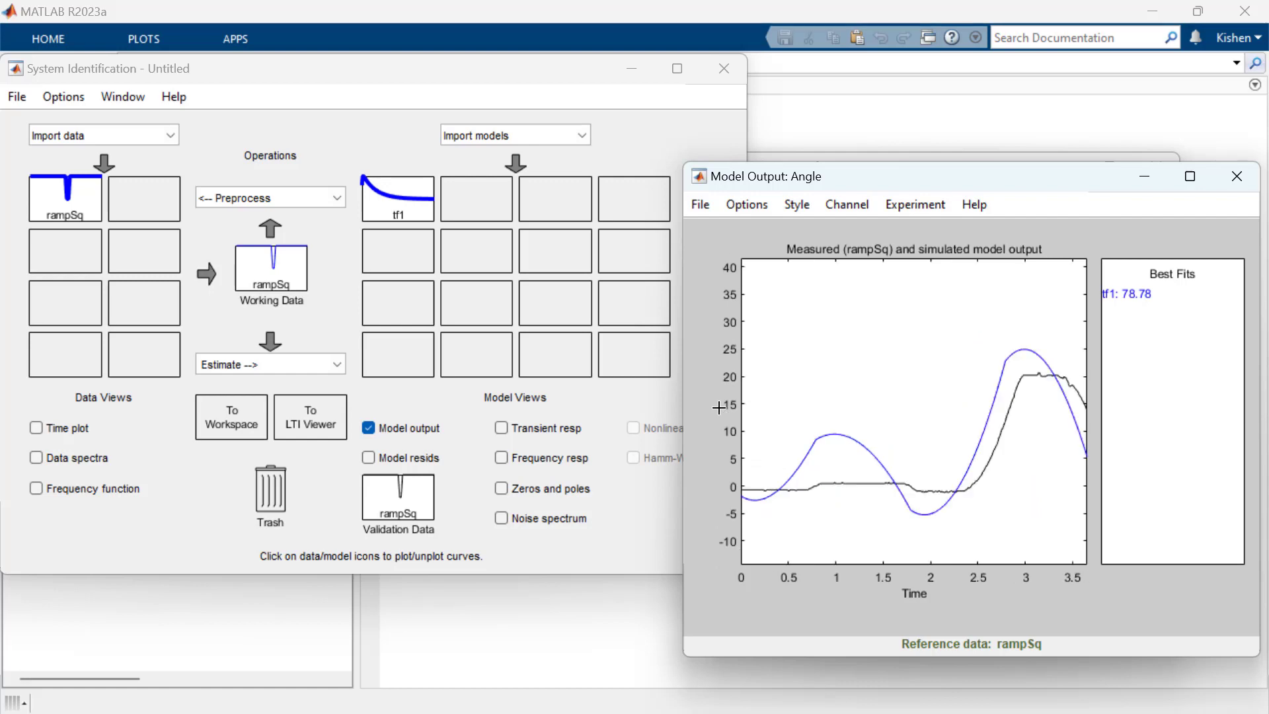
double_click(919, 443)
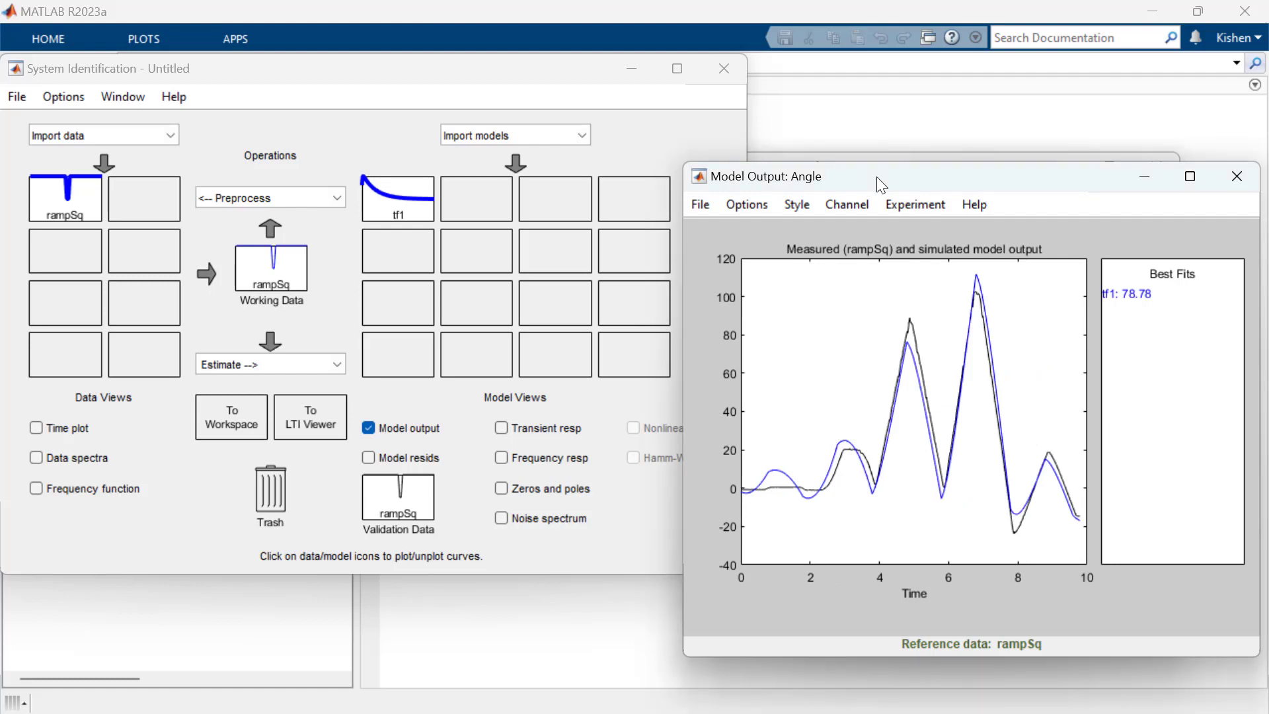
left_click(1238, 177)
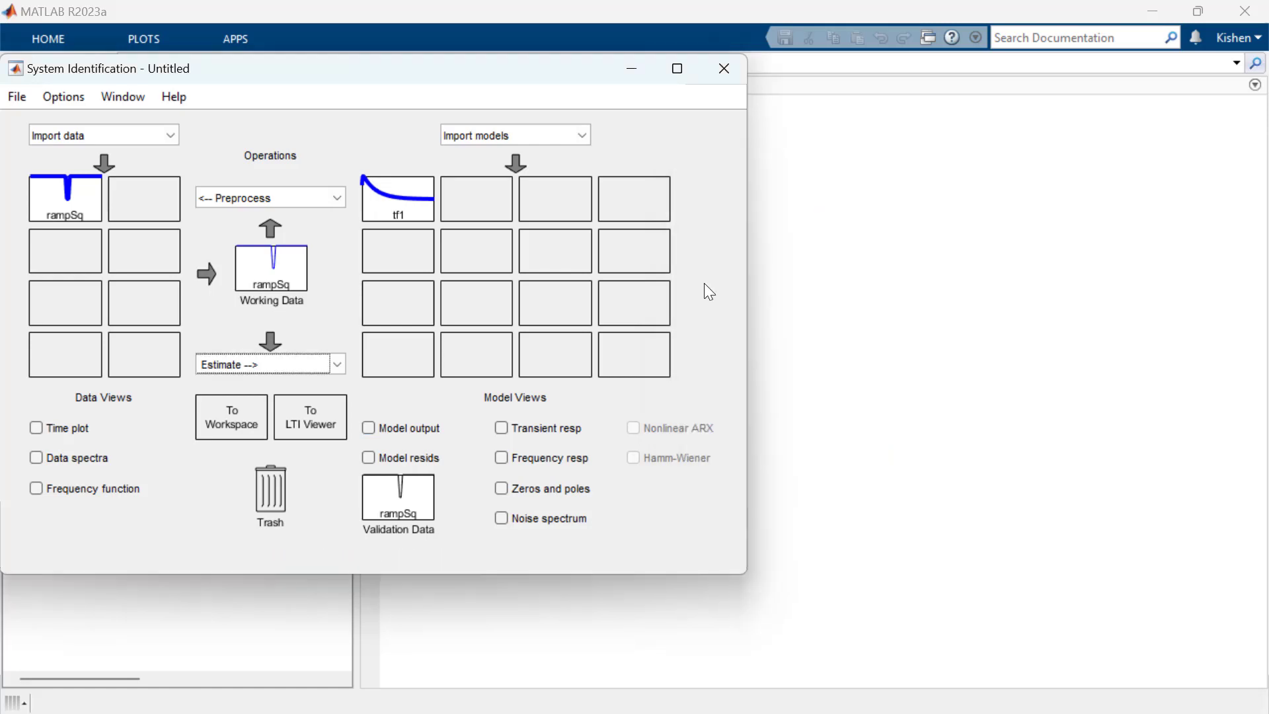
- Estimate Hammerstein-Wiener model nlhw1 with a Dead Zone nonlinearity on the Voltage input
left_click(340, 365)
left_click(299, 485)
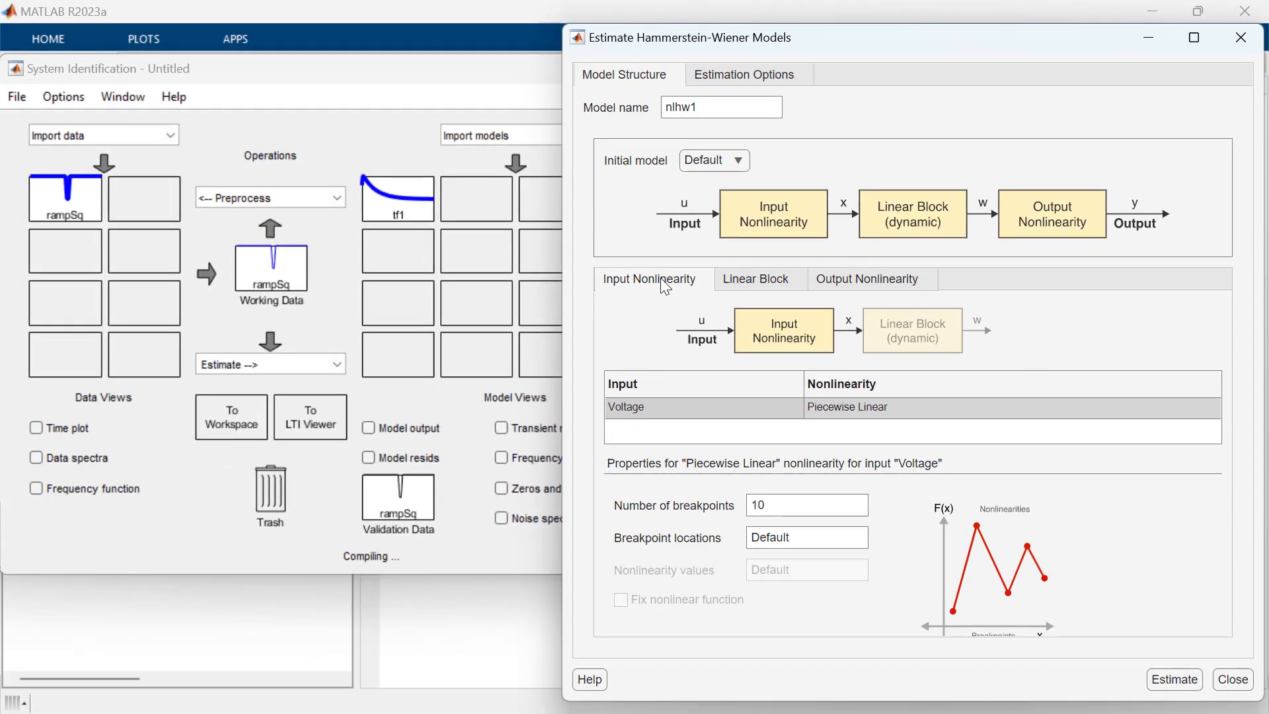
left_click(859, 405)
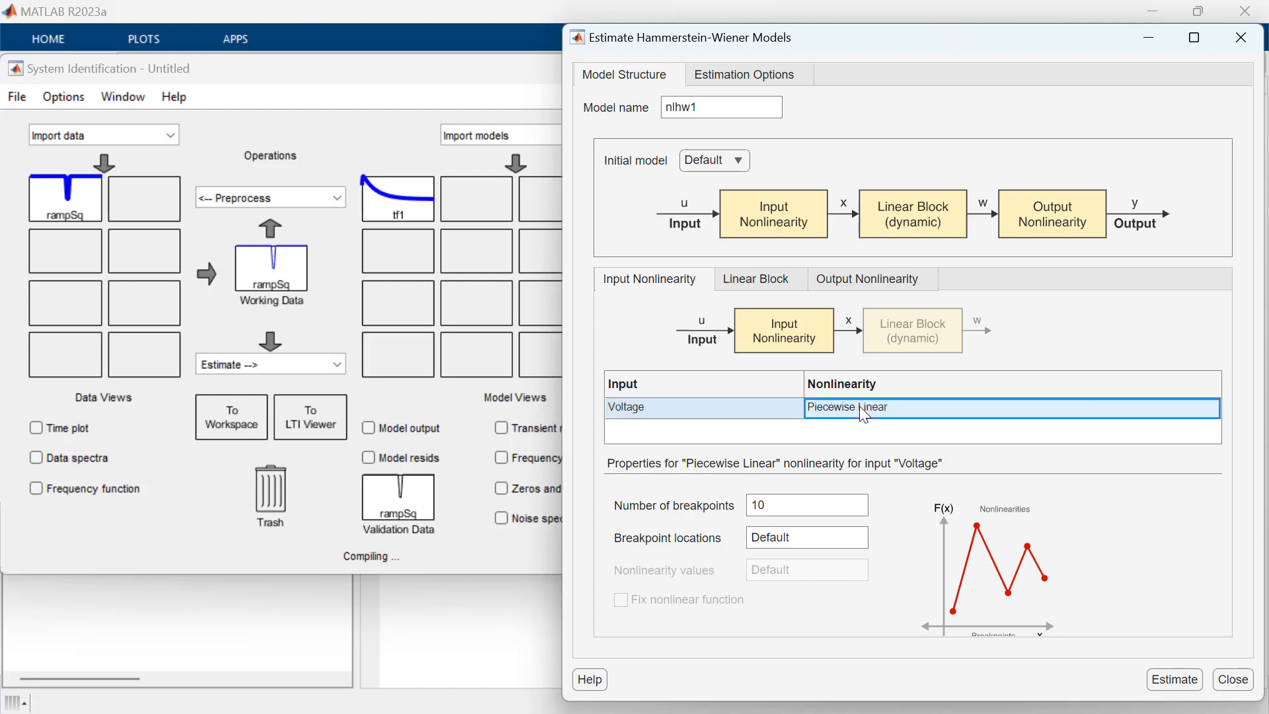
left_click(859, 406)
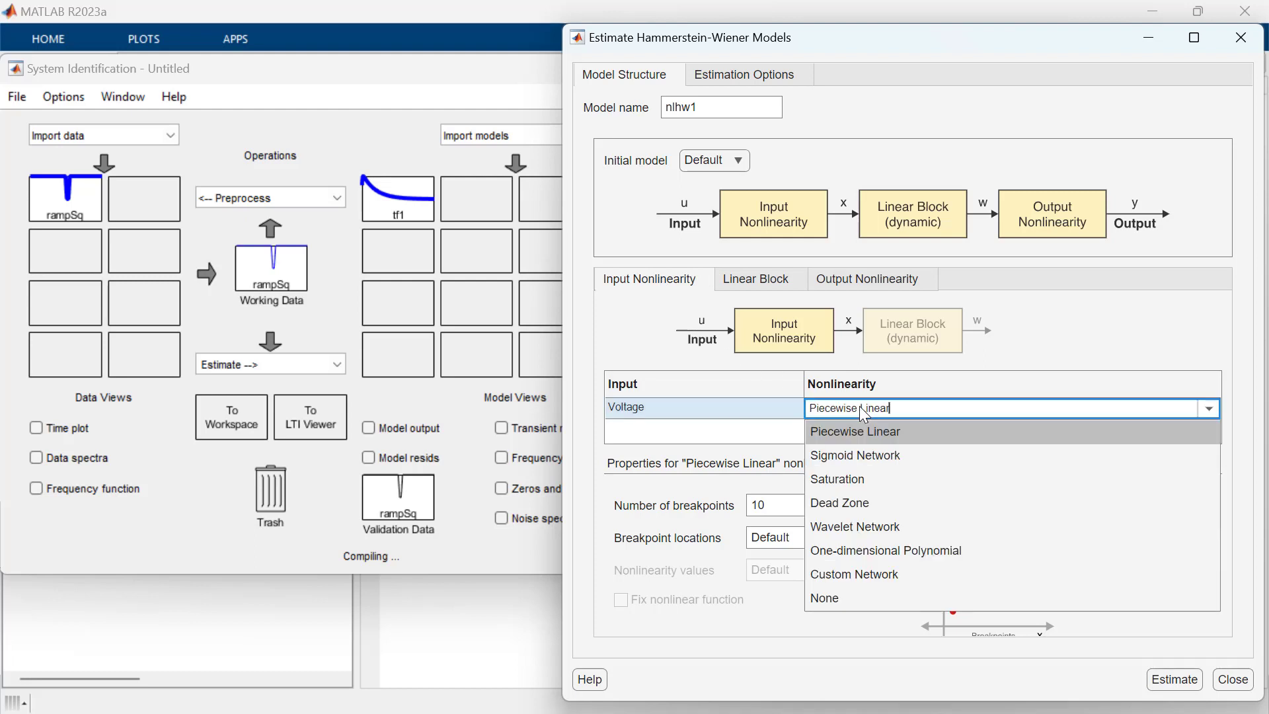
left_click(900, 505)
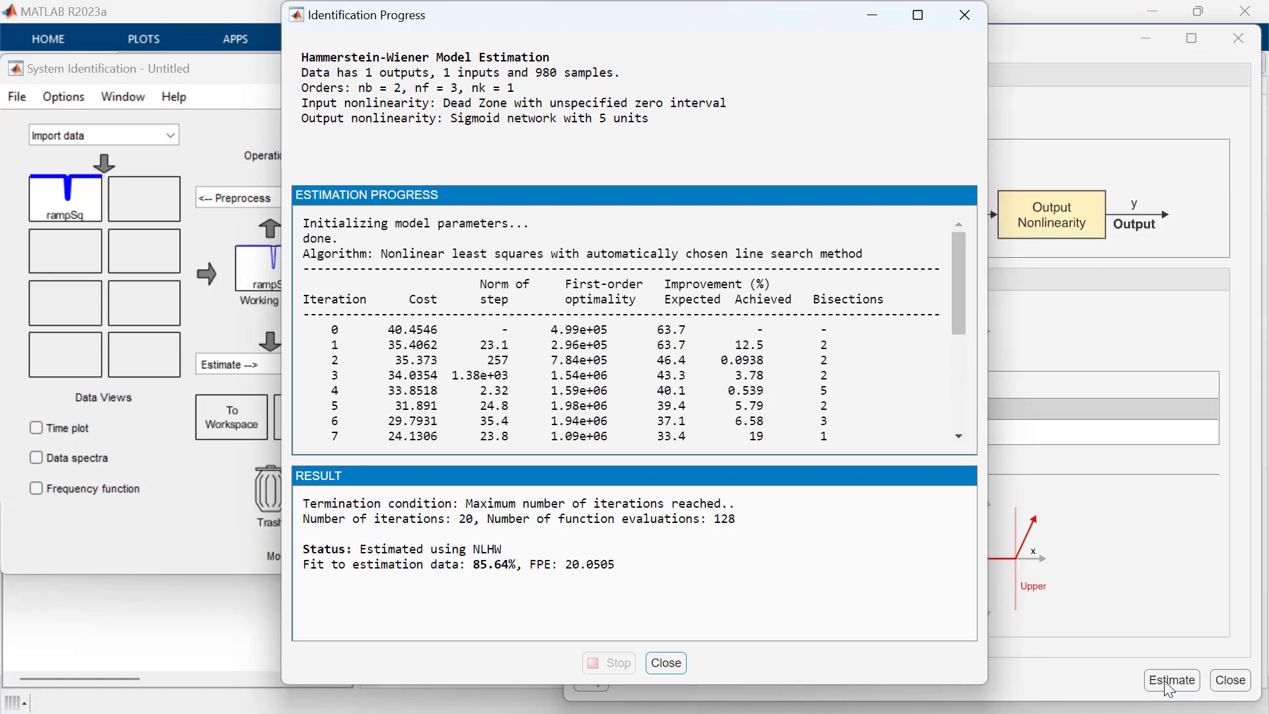
left_click(666, 663)
- Overlay nlhw1 (85.65%) and tf1 (78.78%) outputs on measured Angle, zooming to the first 4 seconds
left_click(1230, 680)
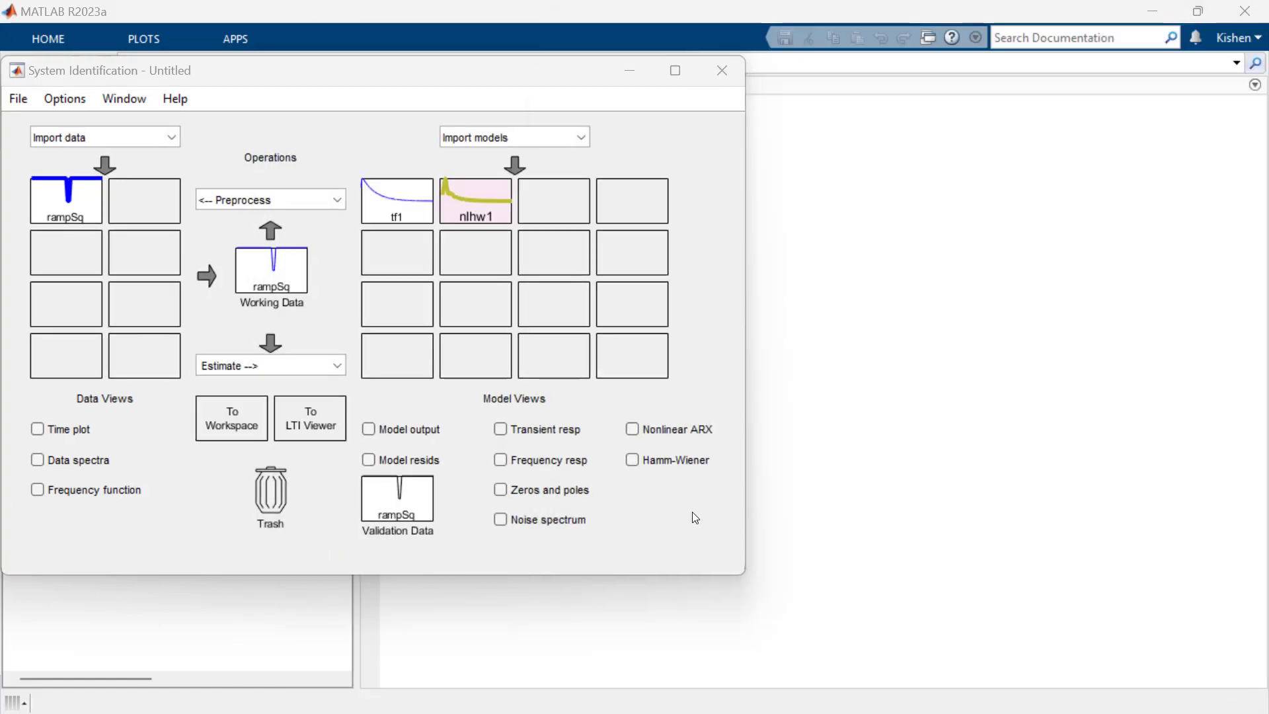
left_click(369, 429)
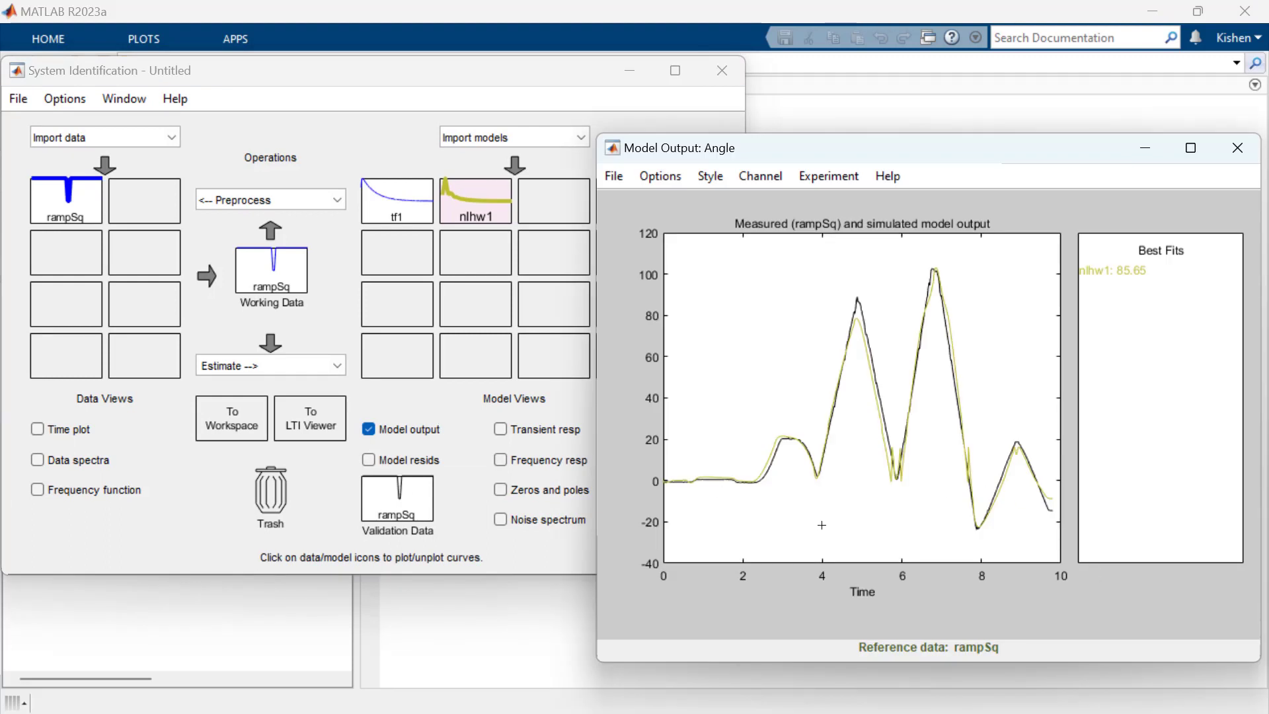
left_click_drag(818, 524, 635, 404)
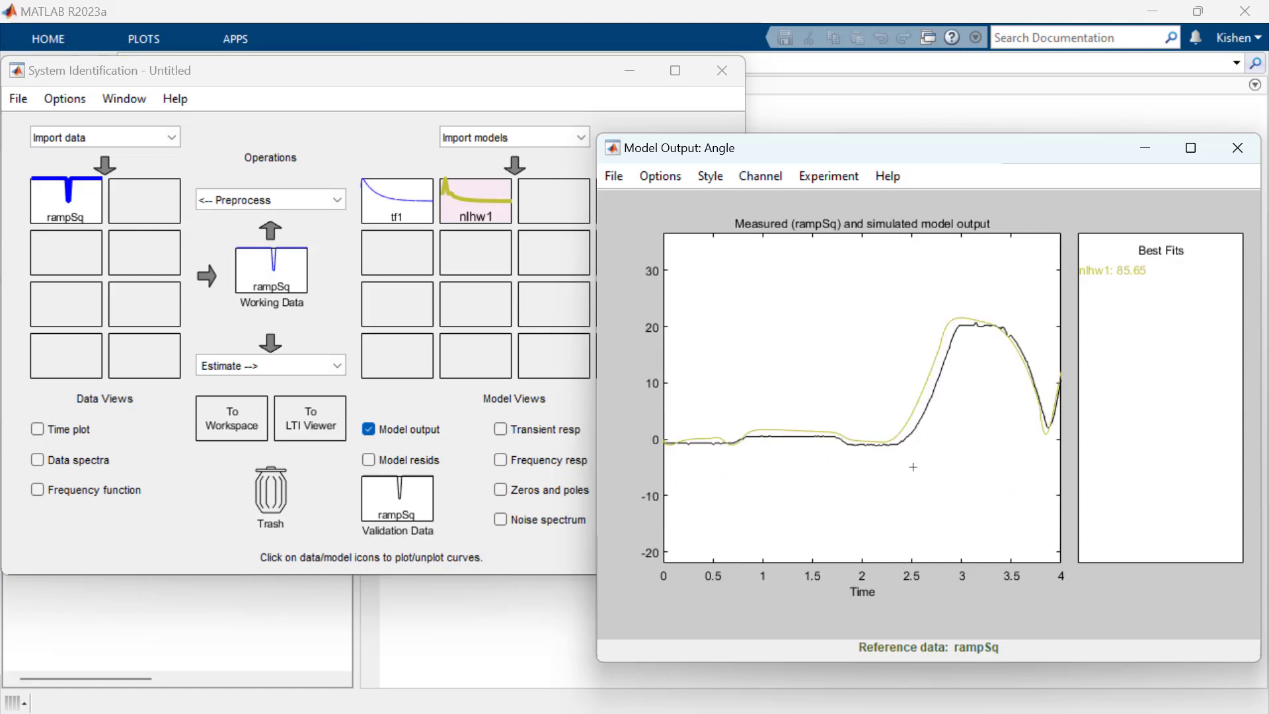
left_click(410, 207)
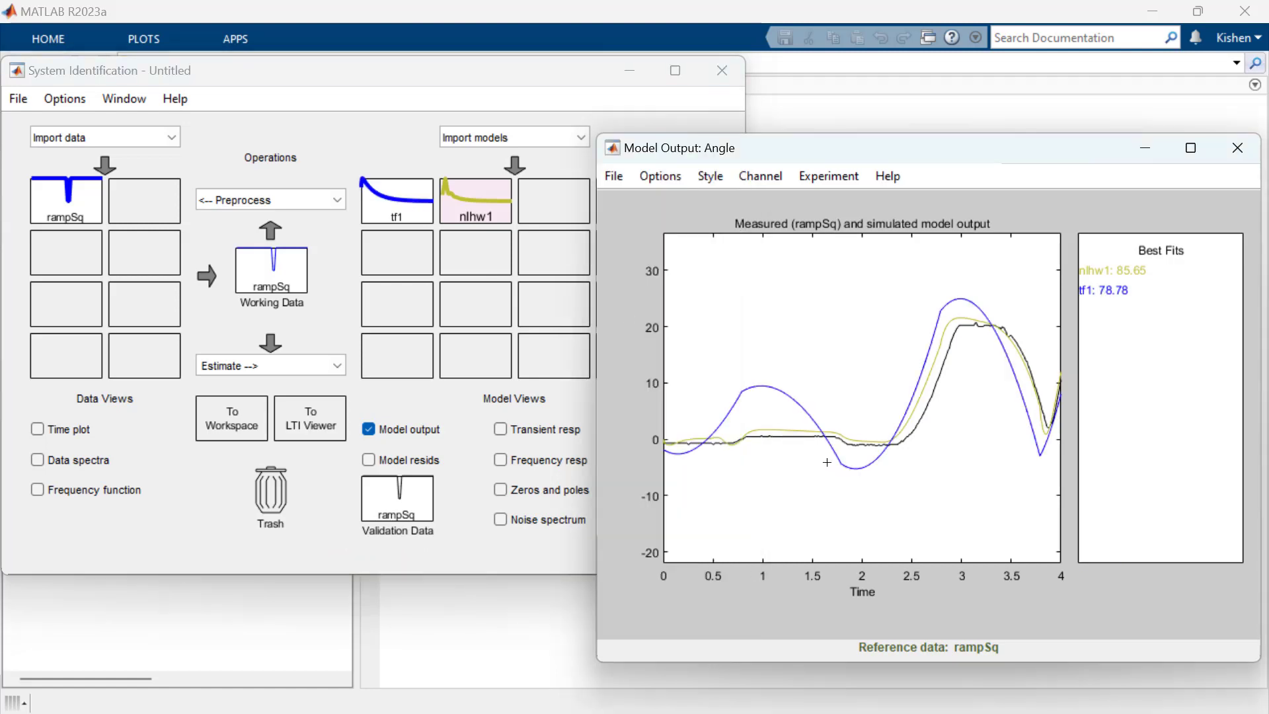
double_click(859, 494)
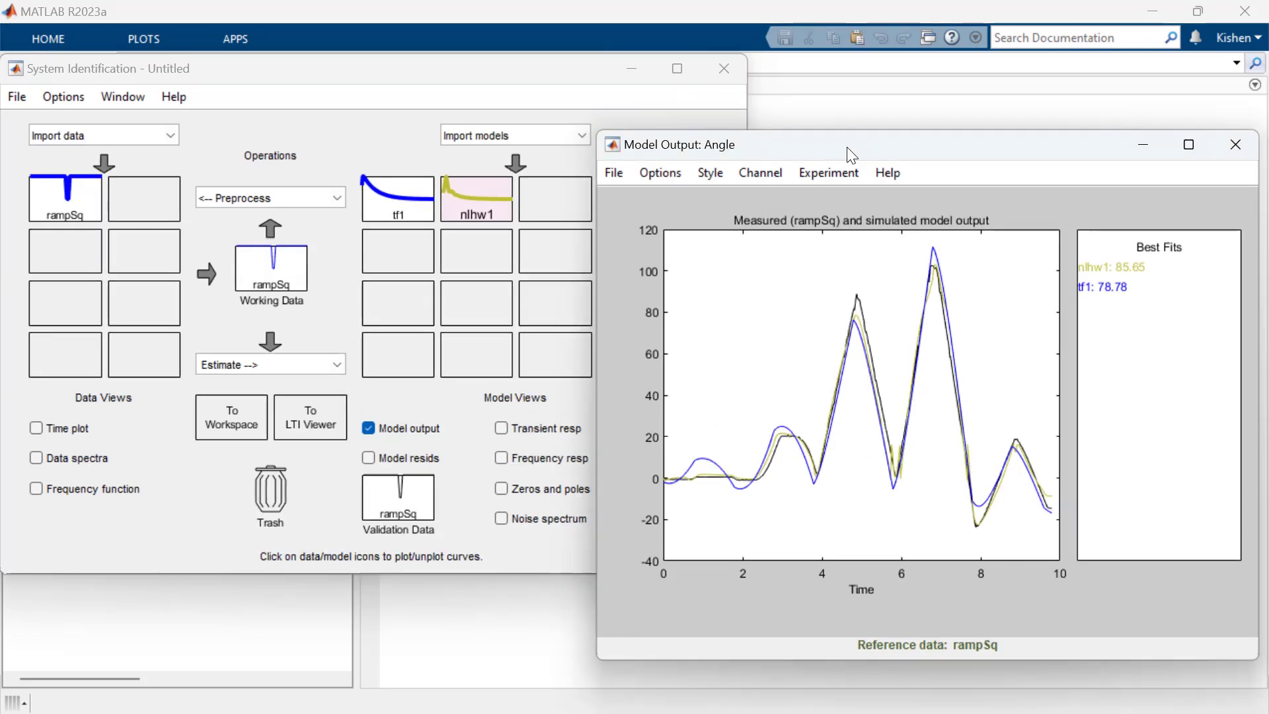
- Start Nonlinear ARX model nlarx1 with custom regressor ((Voltage(t)>0.7)|(Voltage(t)<-0.34)).*Voltage(t)
left_click(1230, 149)
left_click(336, 362)
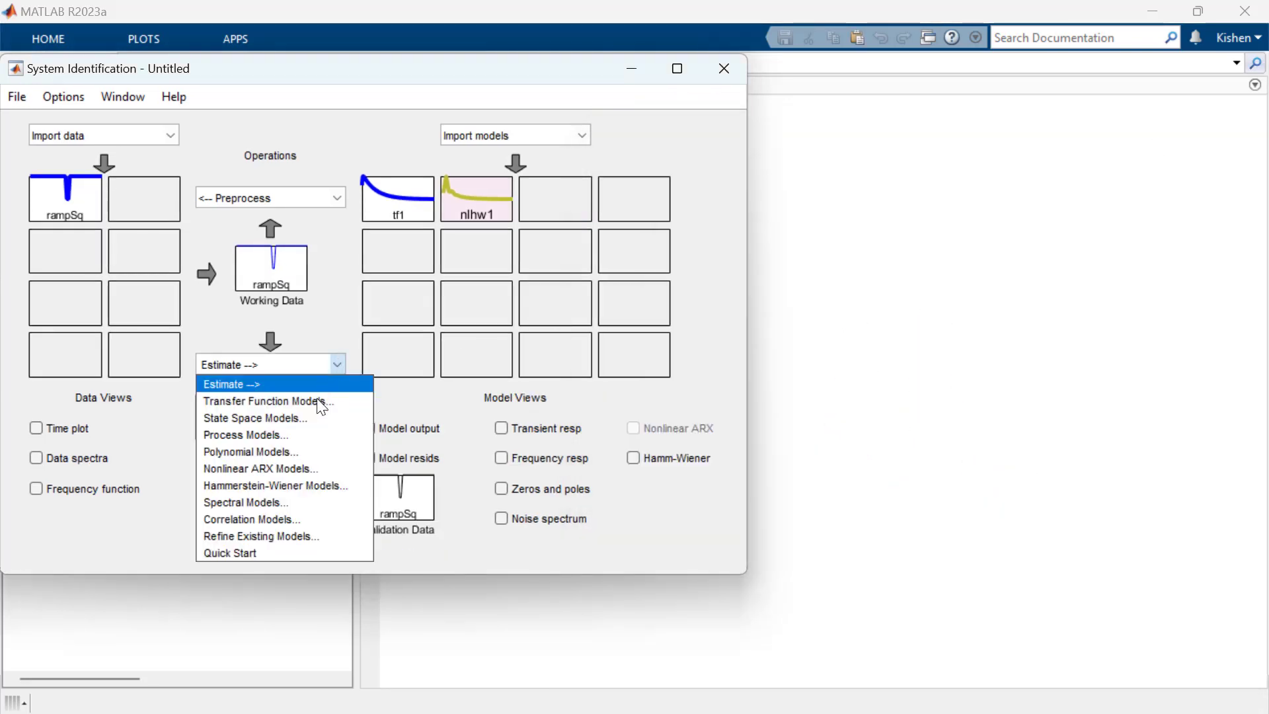
left_click(312, 471)
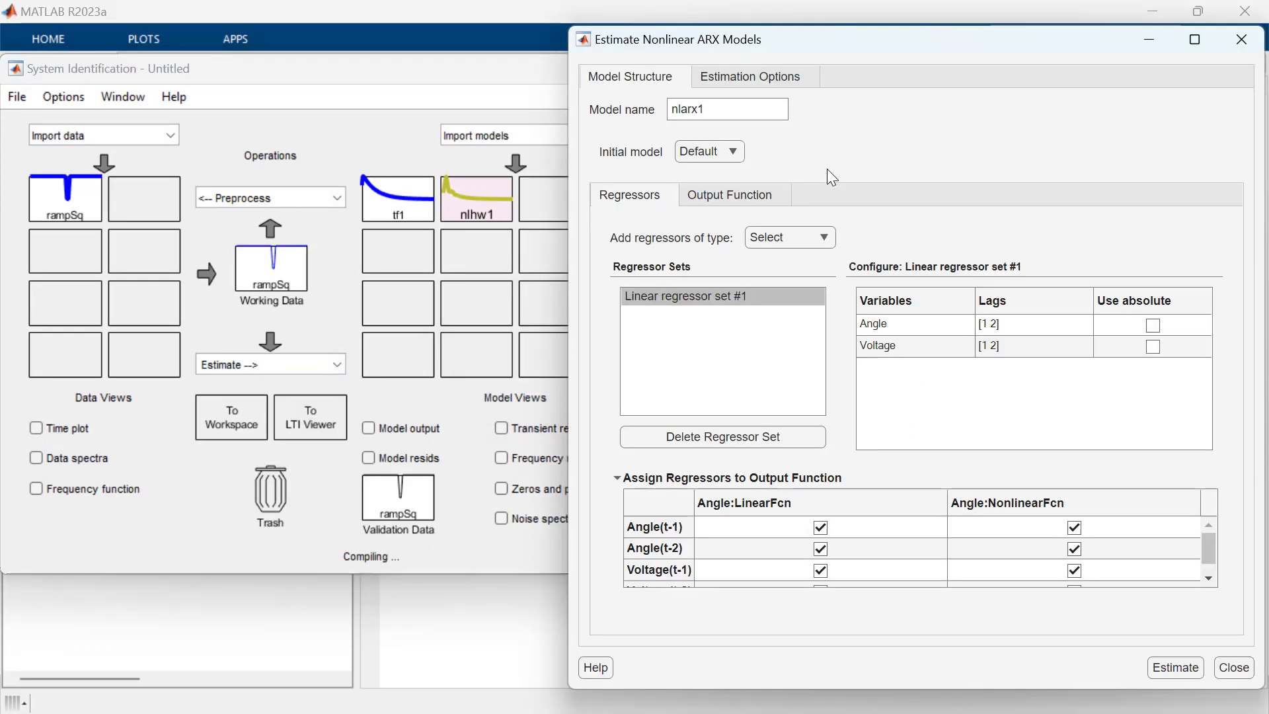
left_click(731, 196)
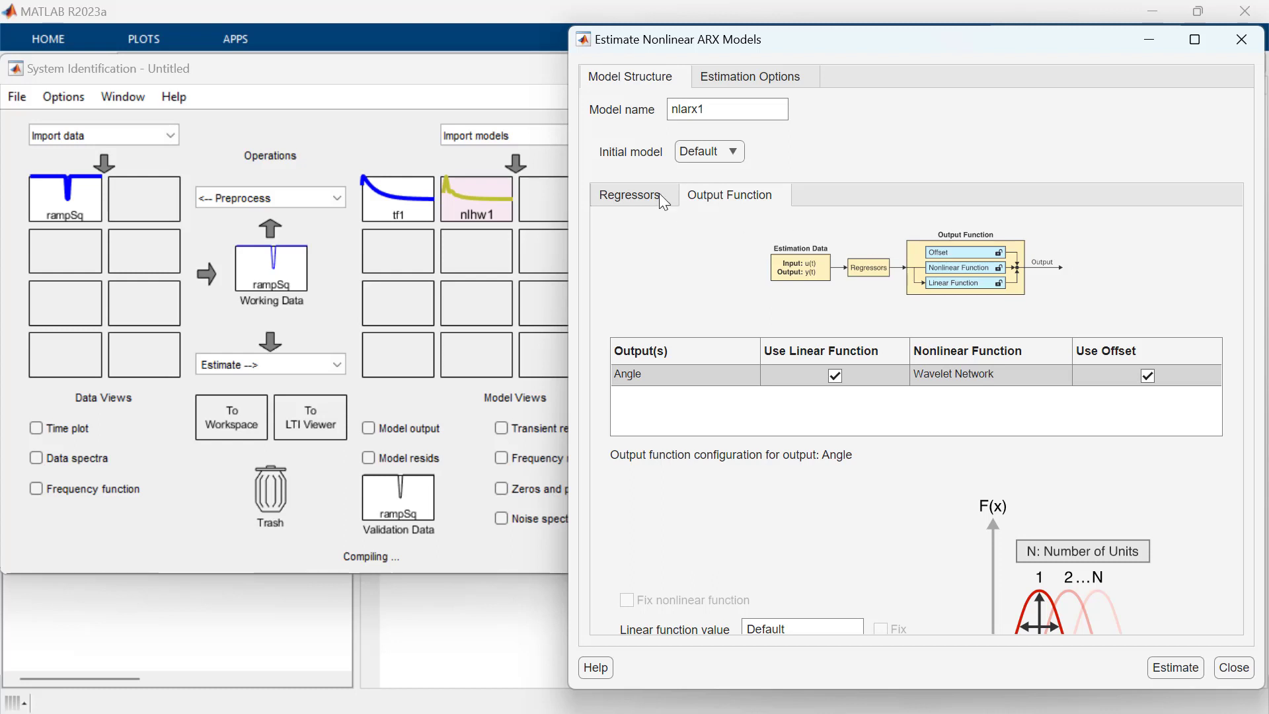
left_click(660, 193)
left_click(804, 232)
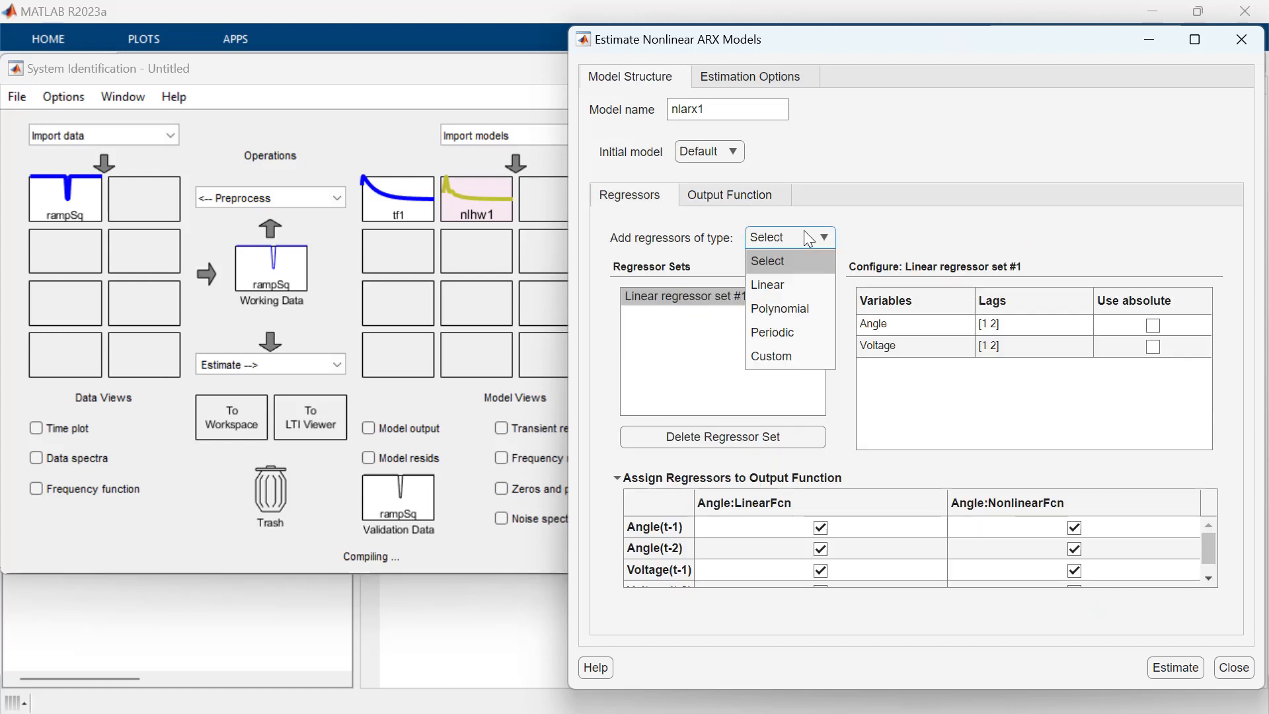
left_click(790, 357)
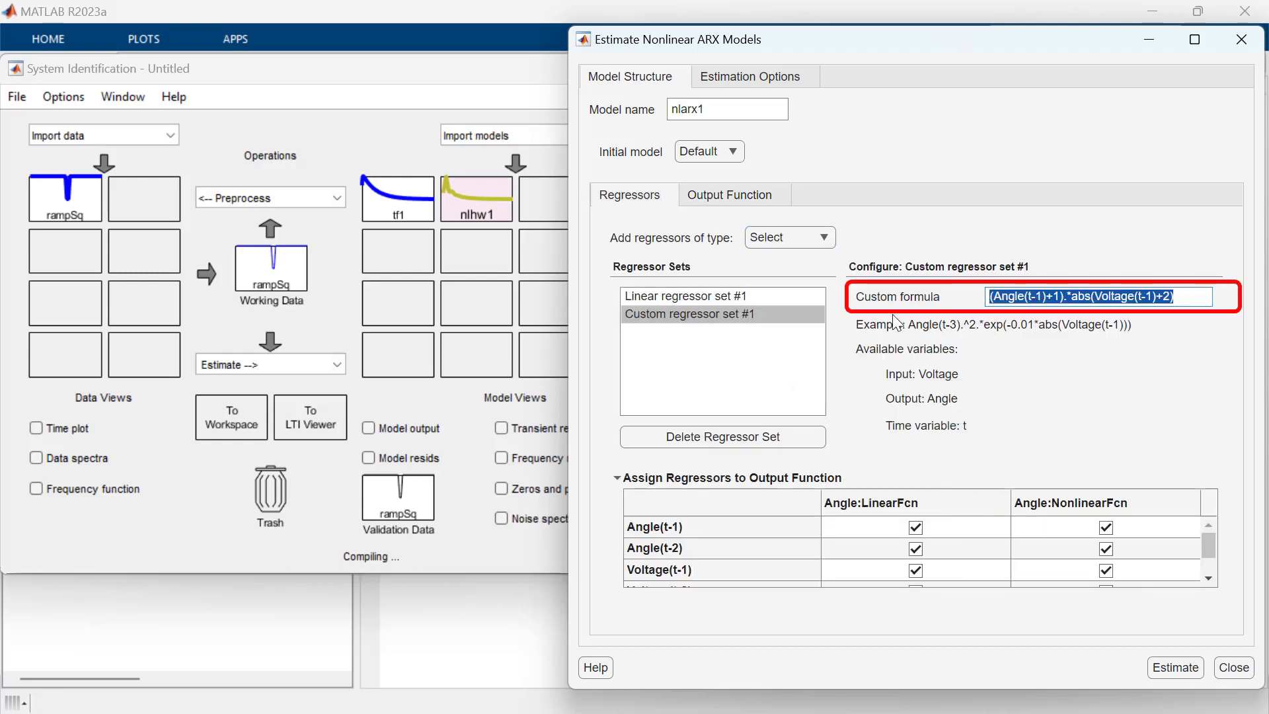
type("((Voltage(t)>0.7)|(Voltage(t)<-0.34)).*Voltage(t)")
key("Return")
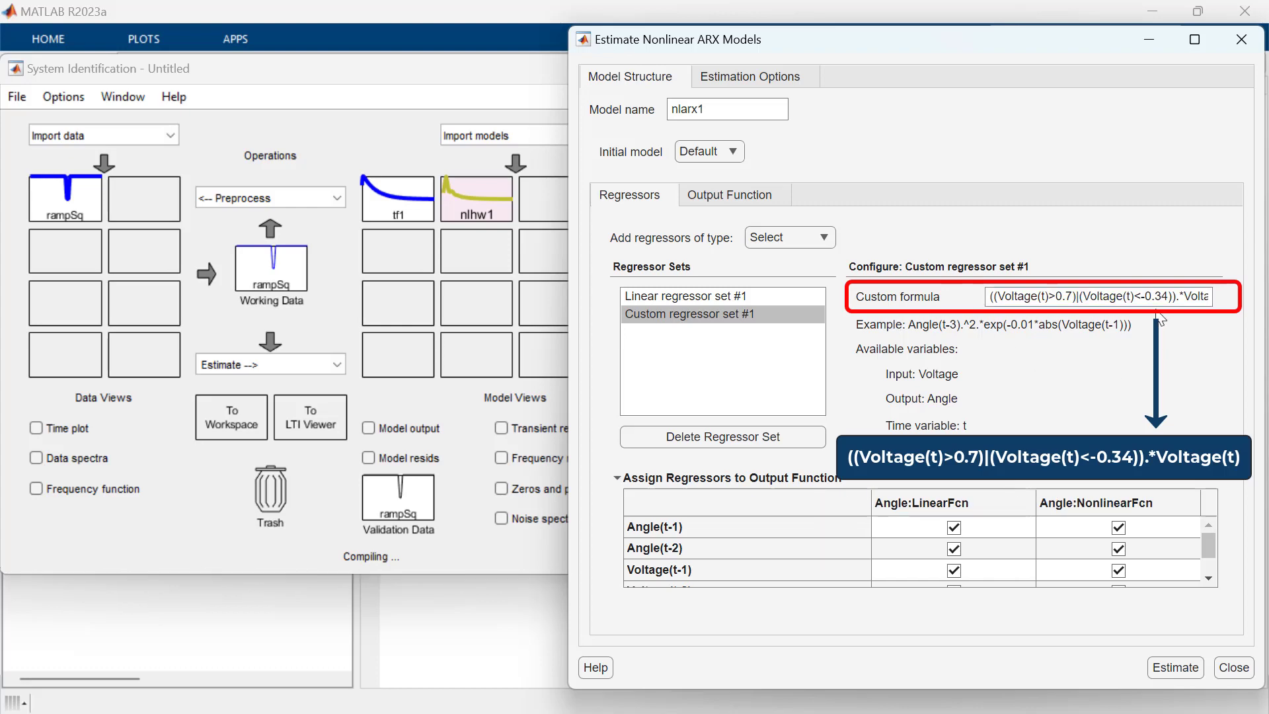
- Keep Wavelet Network as the Angle output function and estimate nlarx1
left_click(737, 205)
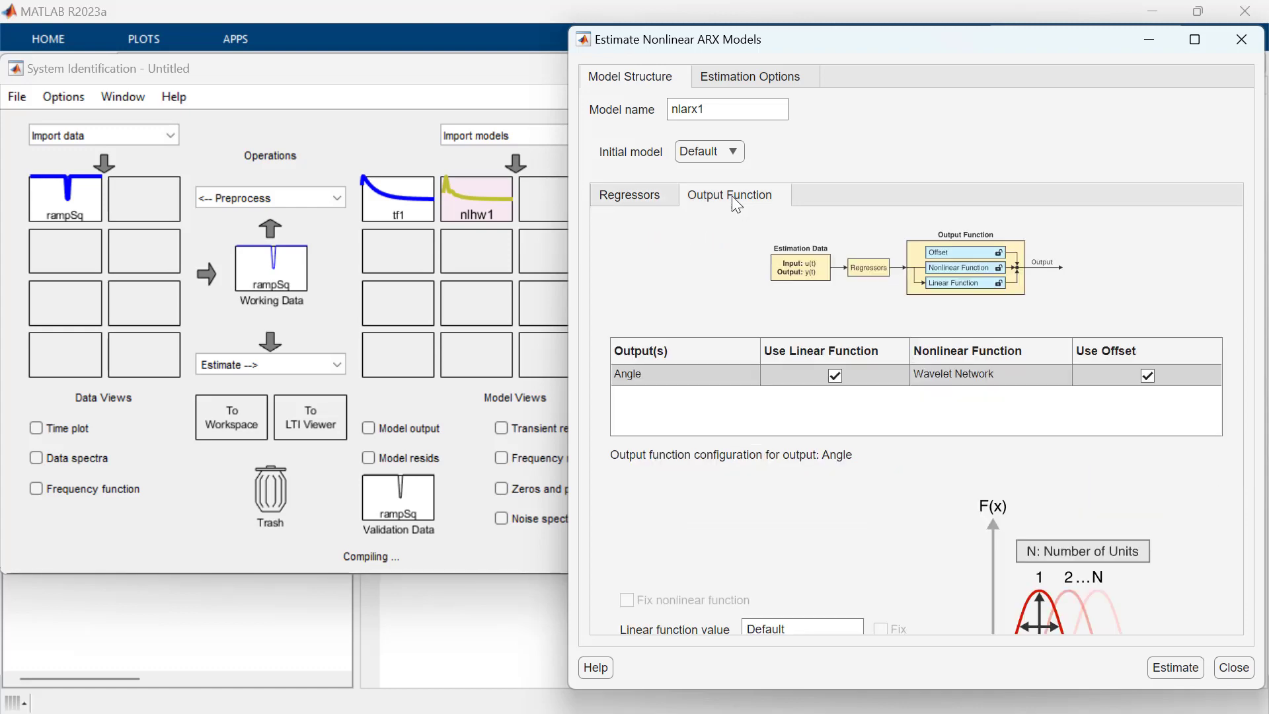
left_click(1045, 373)
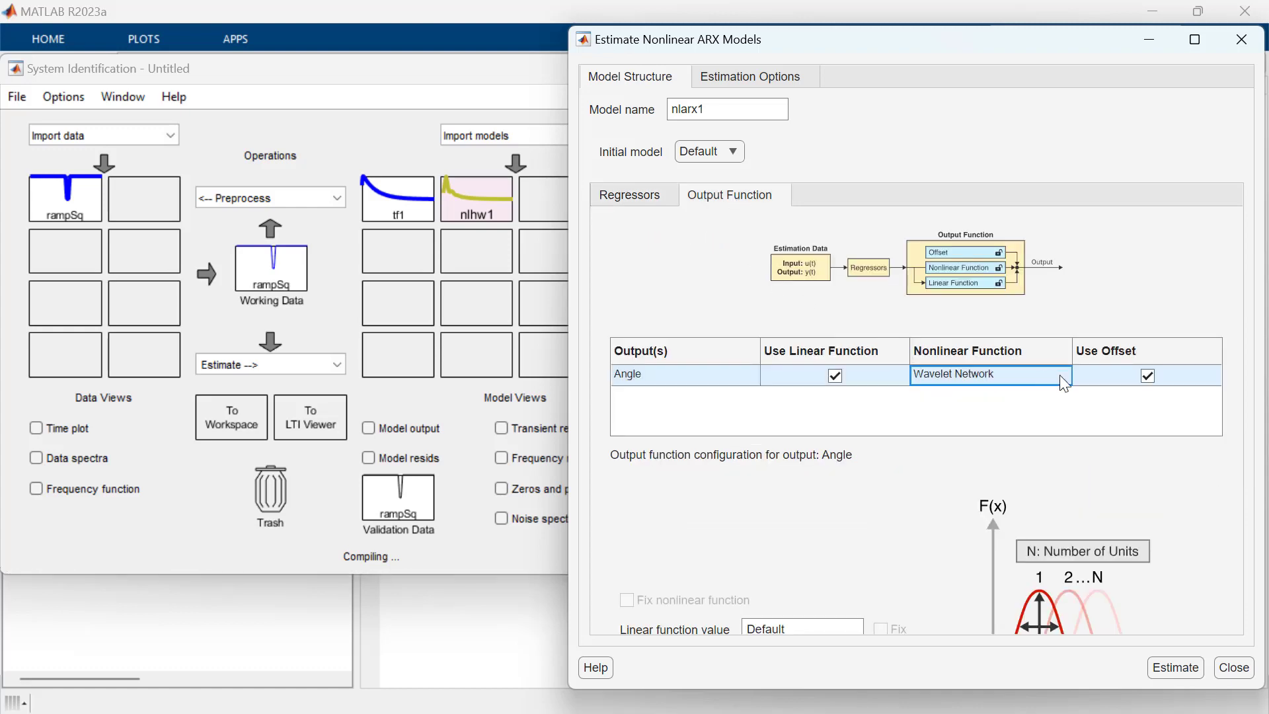
left_click(1060, 375)
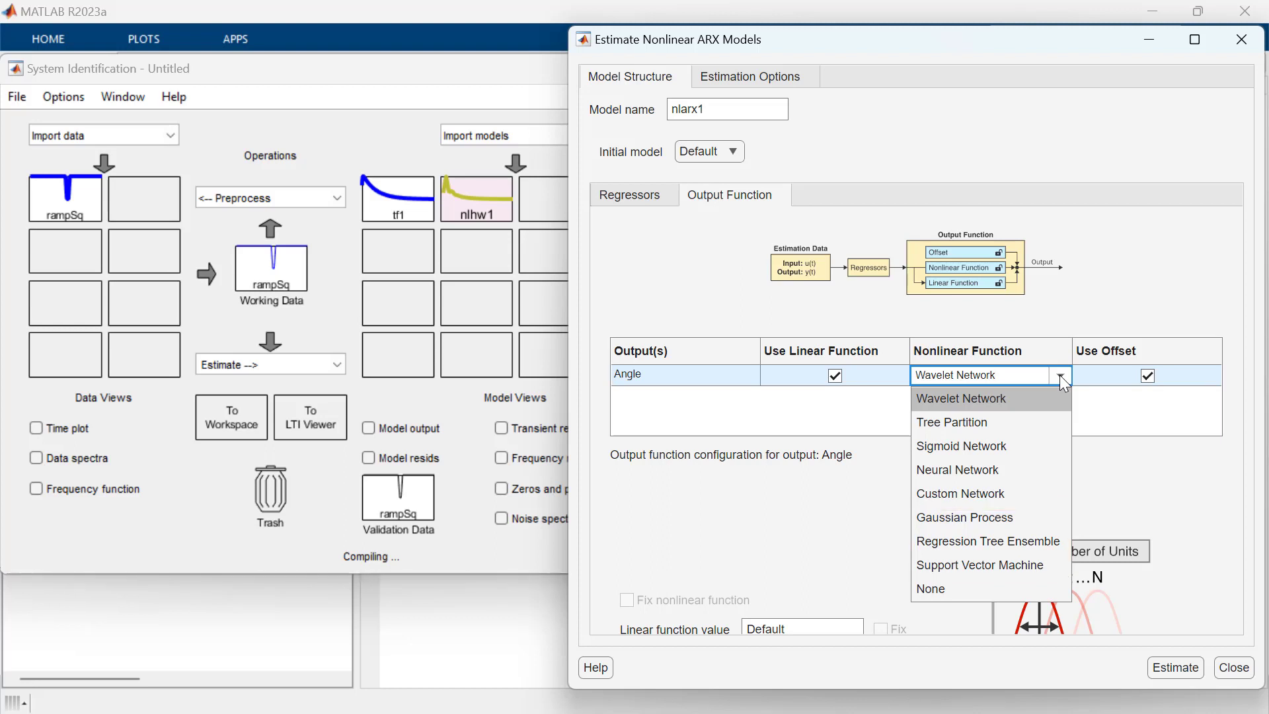
left_click(1059, 397)
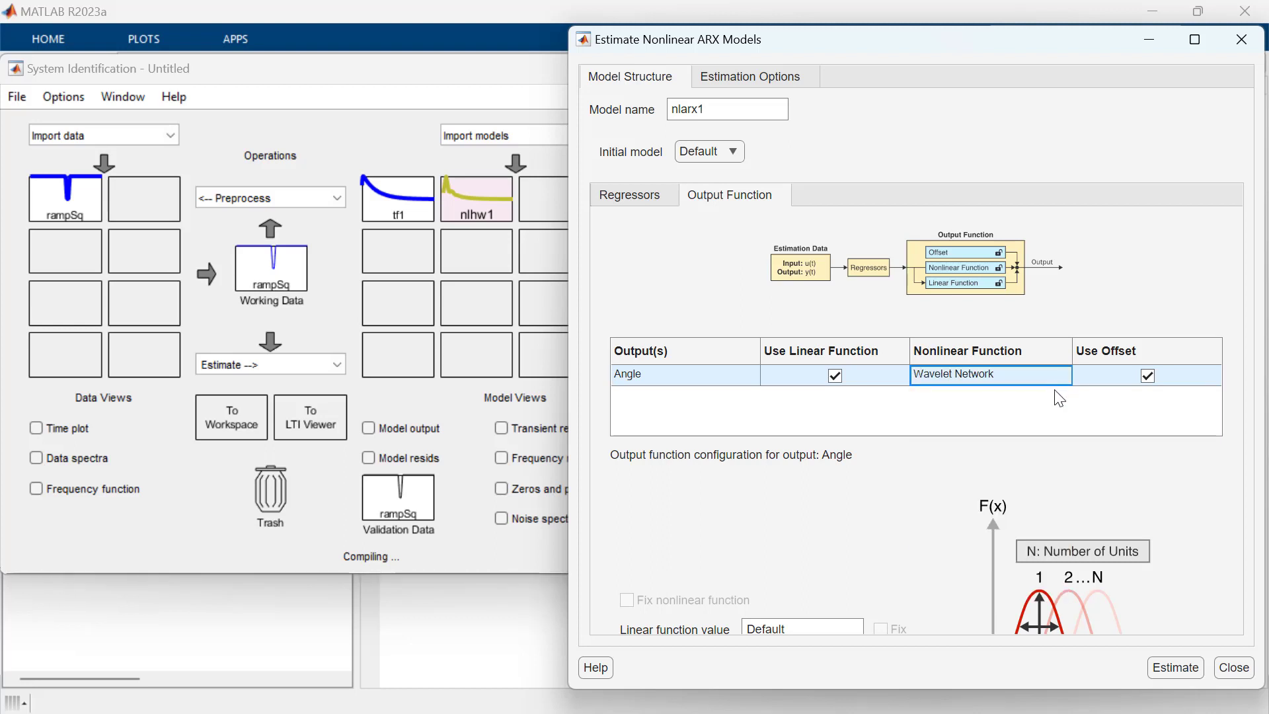
left_click(1176, 668)
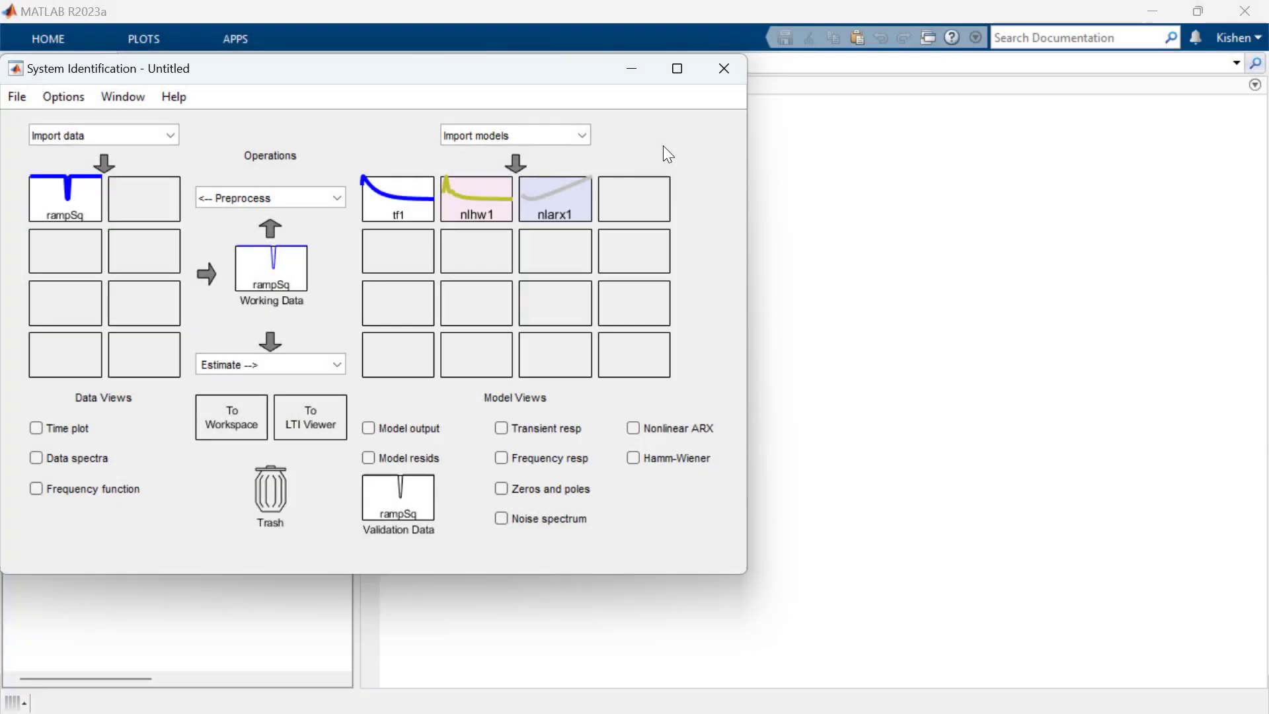
- Export nlhw1 to the MATLAB workspace as a 1x1 idnlhw object
left_click(664, 146)
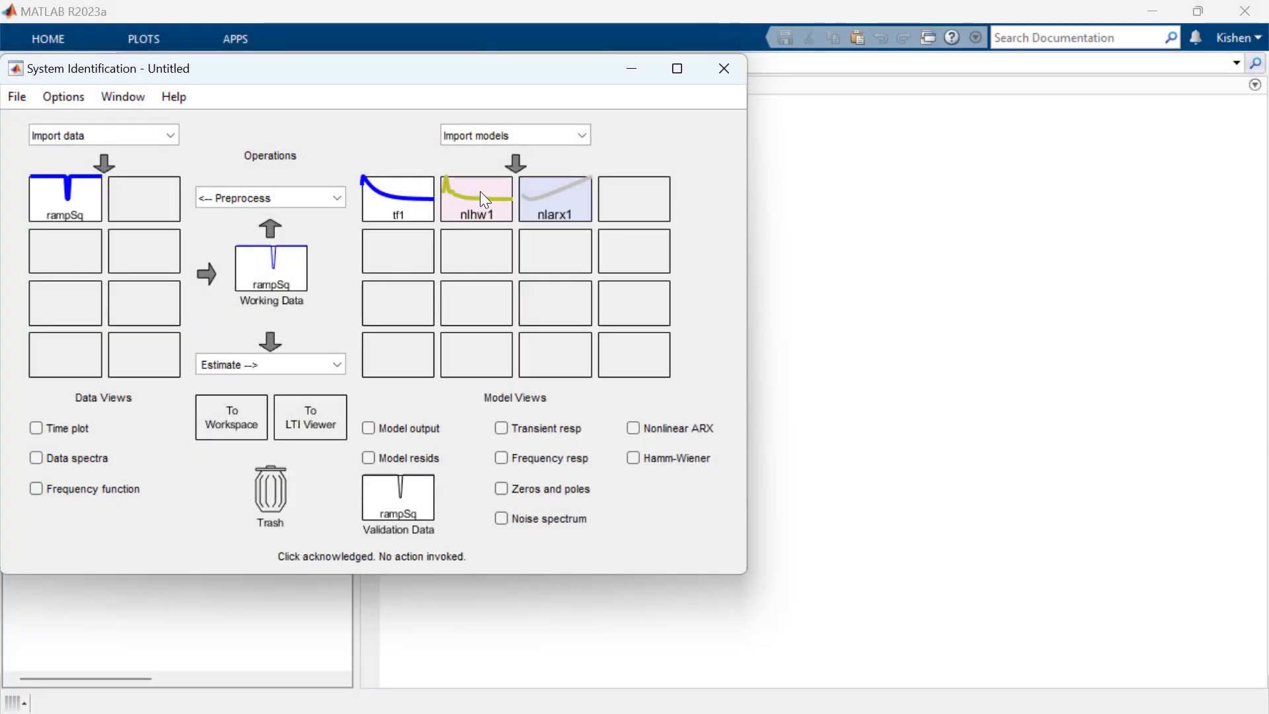
left_click_drag(479, 191, 231, 412)
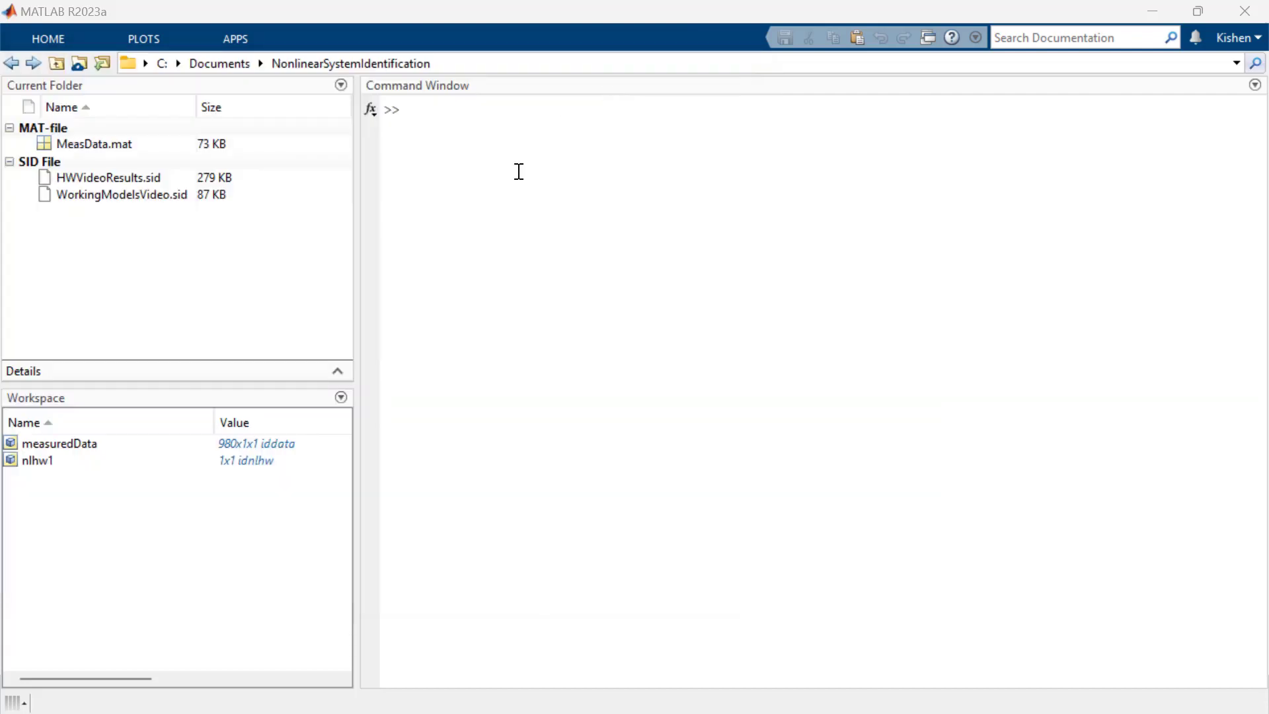